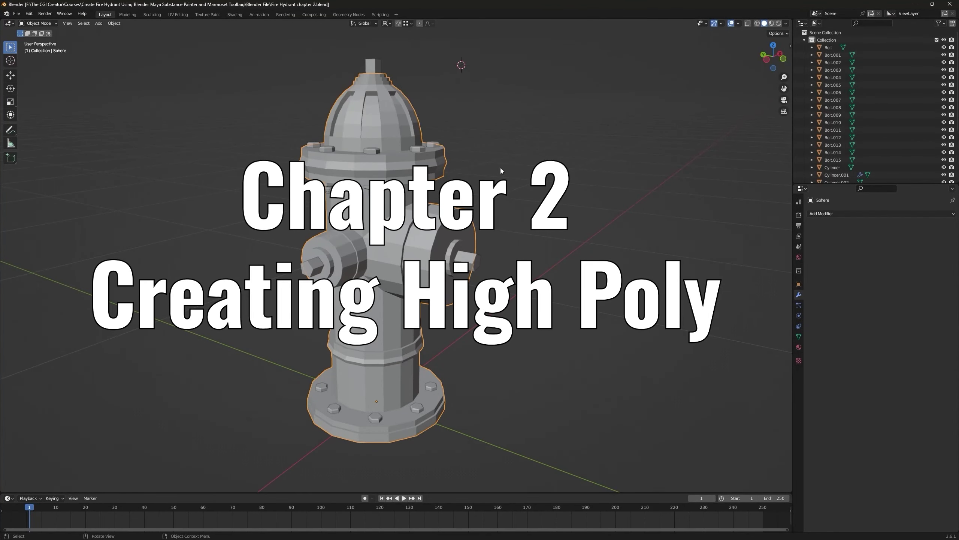
- Add a Subdivision Surface modifier to the hydrant body and shade the body smooth
middle_click_drag(481, 169, 400, 219)
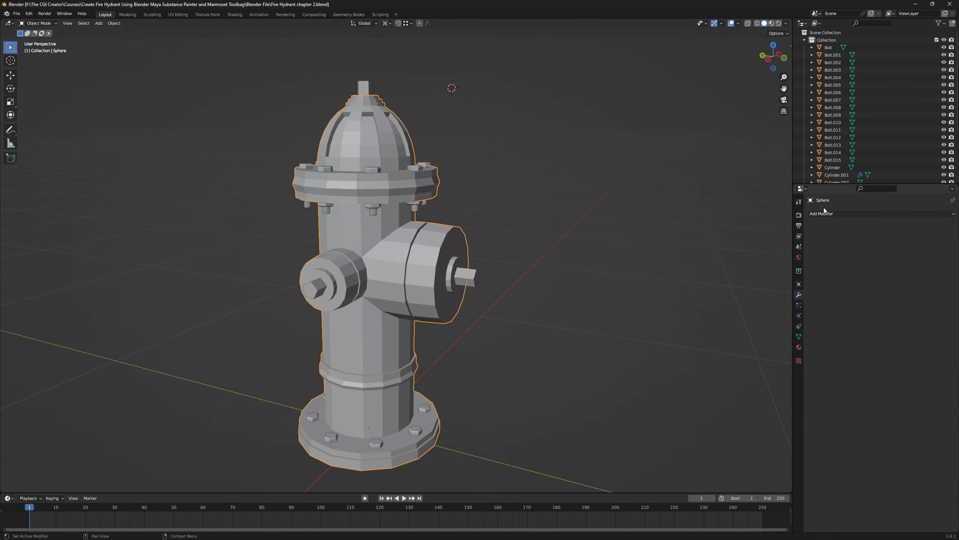
left_click(829, 213)
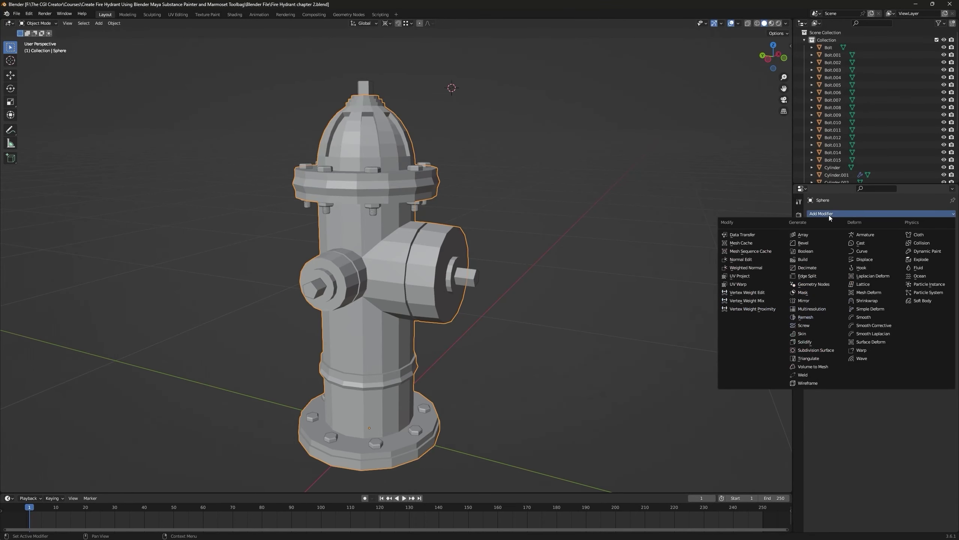
left_click(819, 350)
middle_click_drag(389, 225, 424, 214)
right_click(402, 216)
key("Escape")
- Enter Edit Mode, select the edge loop around the top of the dome, and isolate the body in local view
key("Tab")
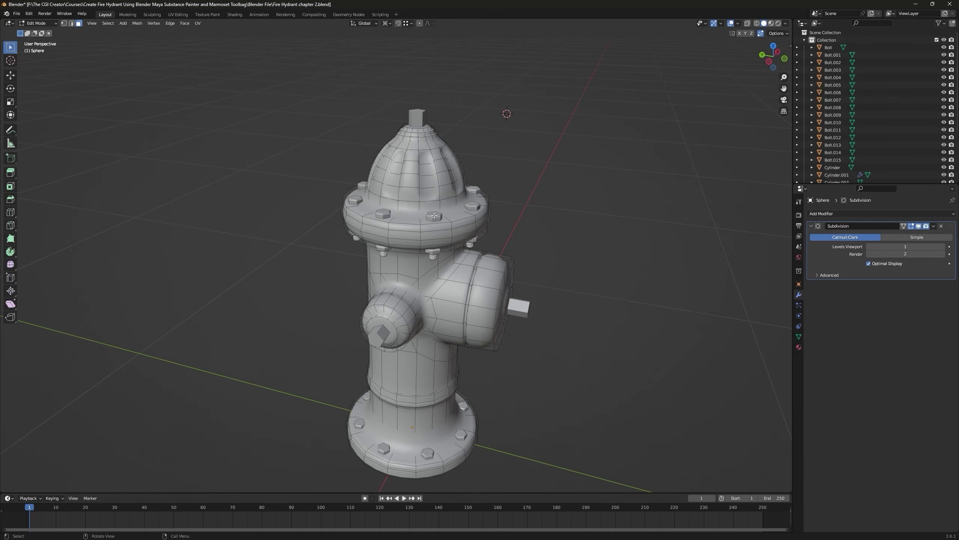
middle_click_drag(343, 249, 349, 354, "shift")
scroll(349, 354, "up", 8)
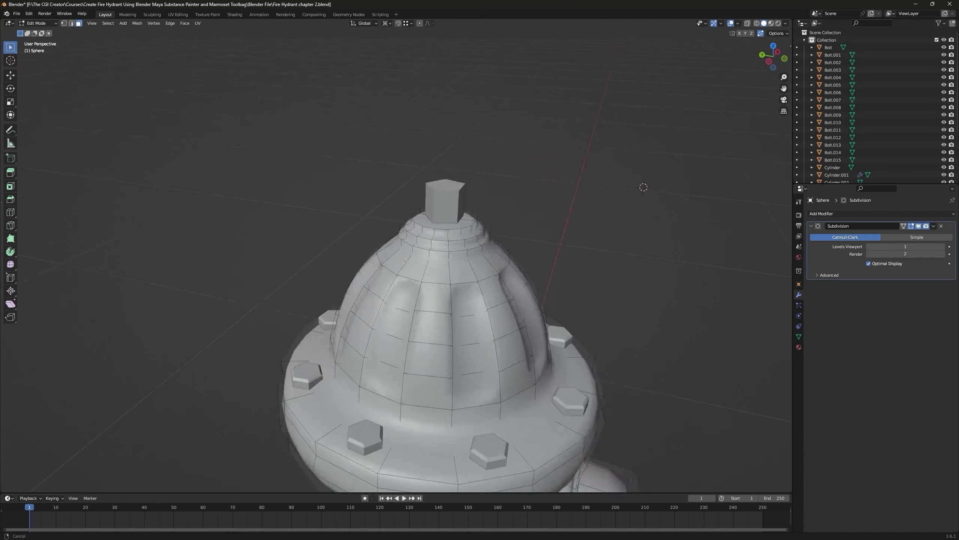
middle_click_drag(332, 321, 391, 273, "shift")
key("2")
left_click(389, 272, "alt")
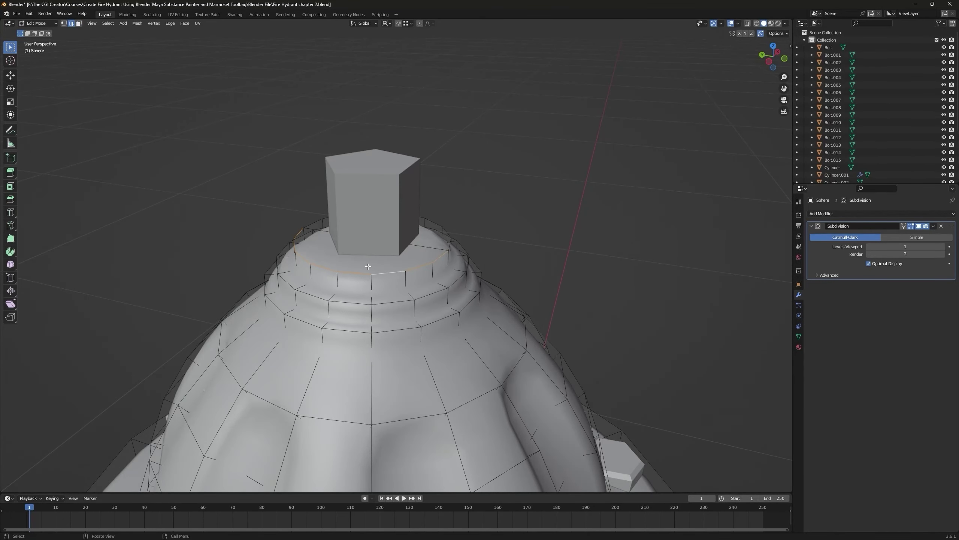
key("KP_Divide")
scroll(390, 224, "up", 6)
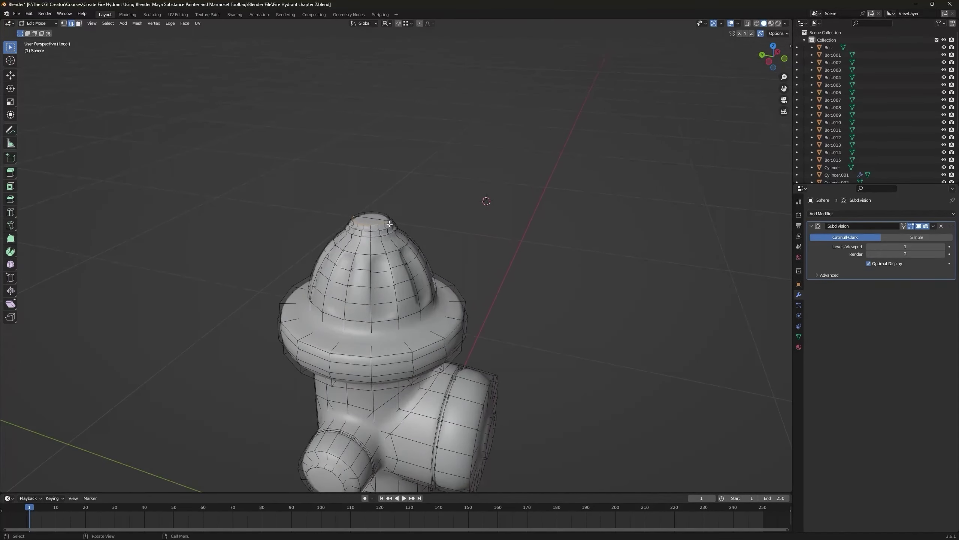
- Dissolve the stray edge that crosses the flat face on top of the dome
scroll(389, 224, "up", 5)
middle_click_drag(389, 224, 387, 345)
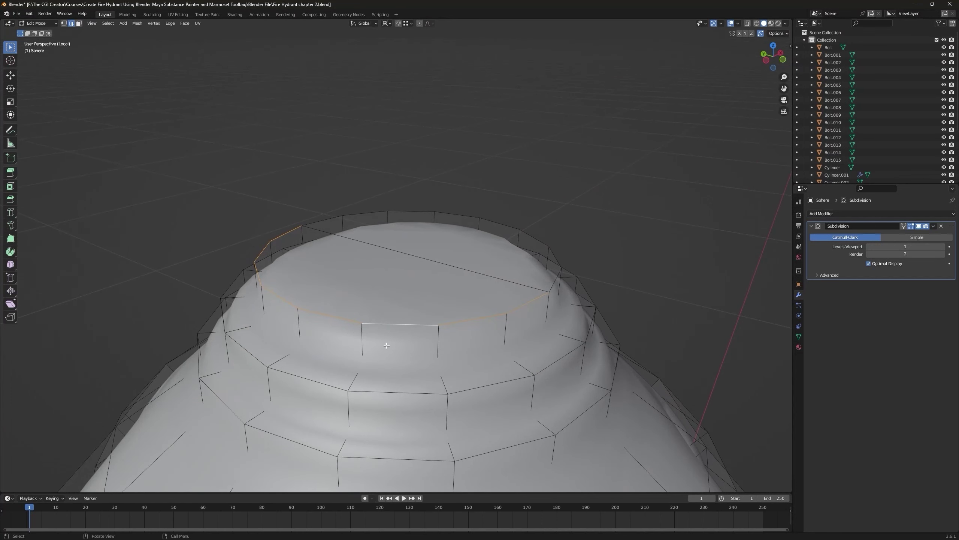
middle_click_drag(326, 286, 320, 285)
left_click(419, 255)
key("ctrl+x")
- Inset the circular face on top of the dome by about 0.005 m
middle_click_drag(467, 294, 513, 263)
left_click(463, 290, "alt")
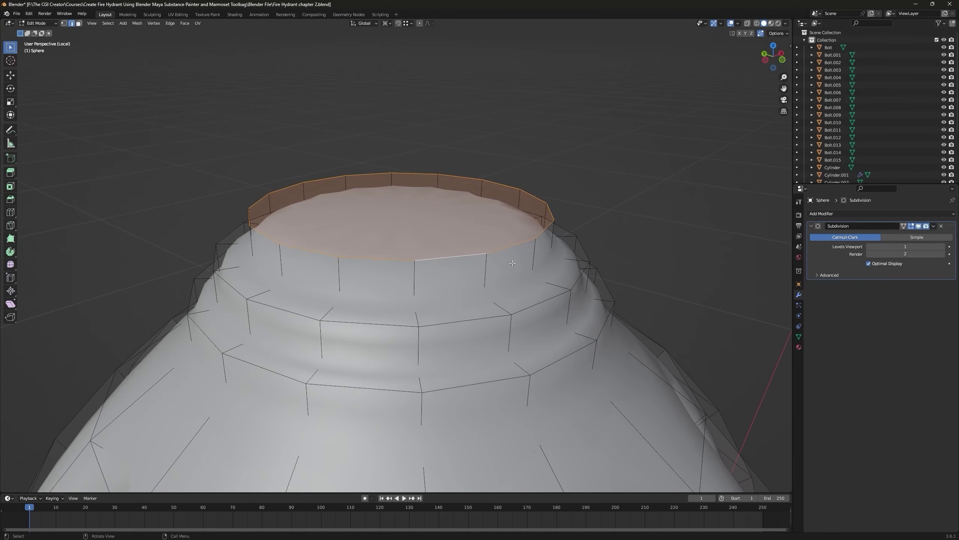
key("i")
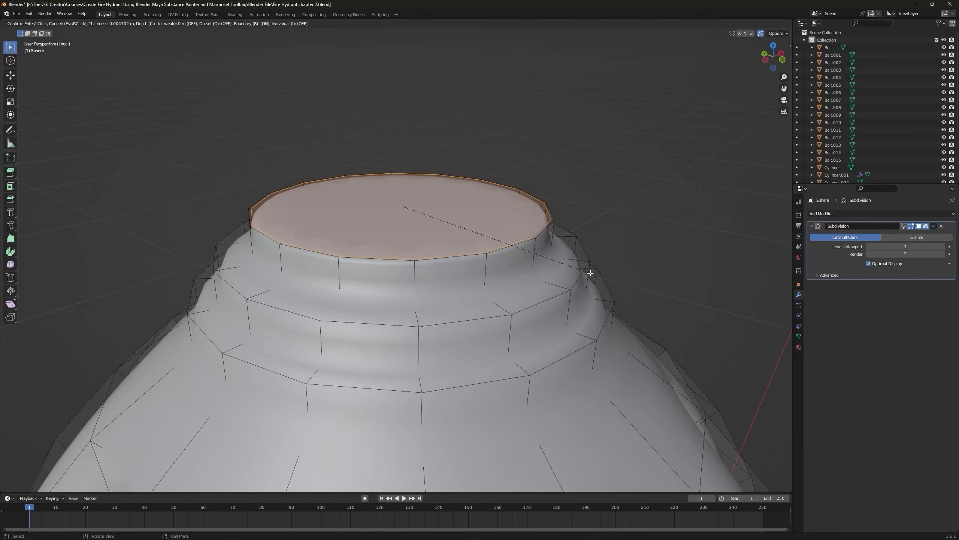
left_click(591, 272)
- Add a loop cut around the side wall of the dome's top tier, placed close to its upper rim
key("ctrl+r")
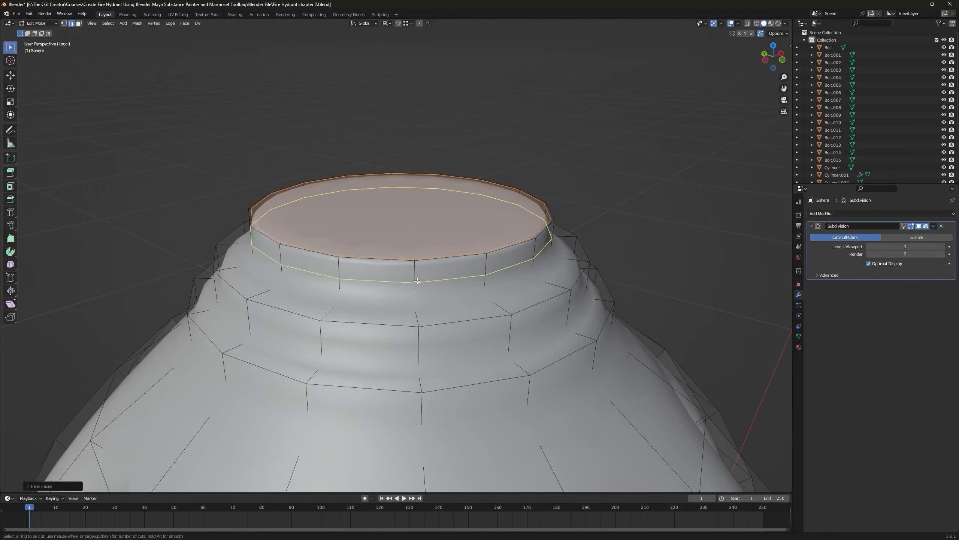
left_click(417, 281)
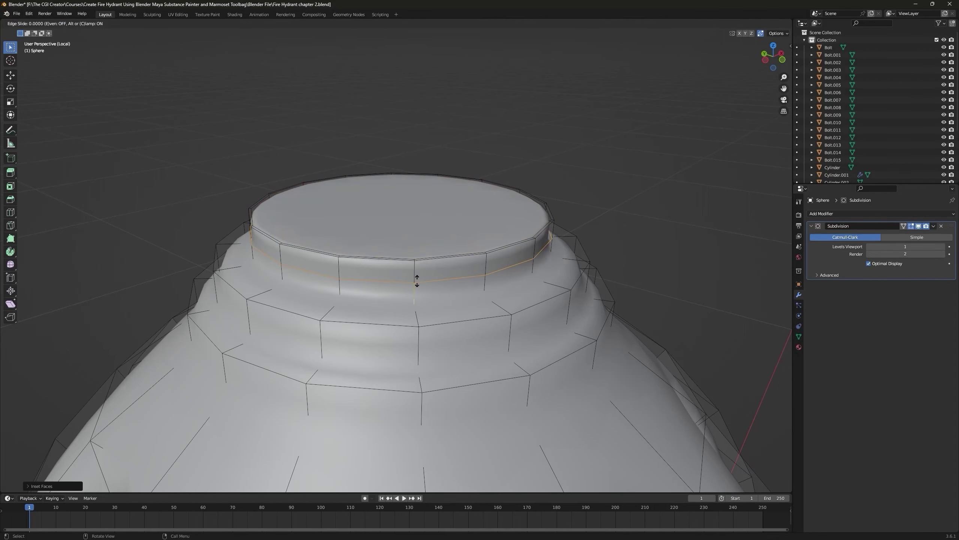
left_click(417, 261)
scroll(418, 261, "up", 3)
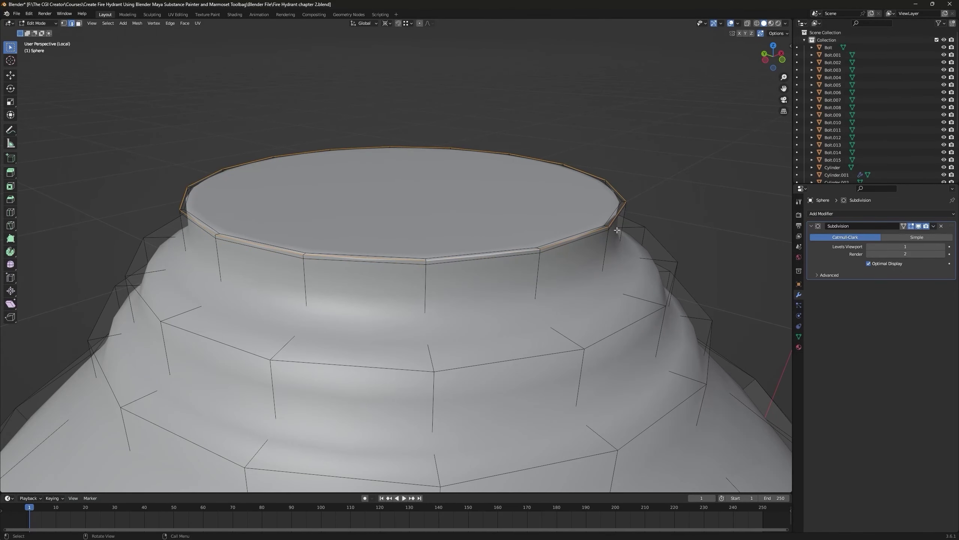
left_click(476, 251, "shift")
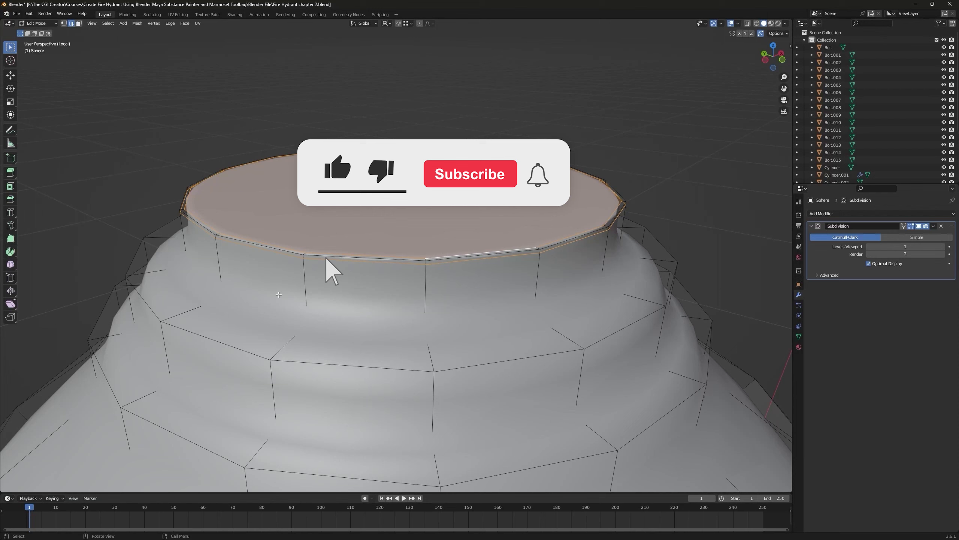
left_click(612, 151)
- Add support loops around the bottom corner of the top tier, where its wall meets the ledge below
scroll(604, 156, "down", 2)
key("ctrl+r")
left_click(349, 264)
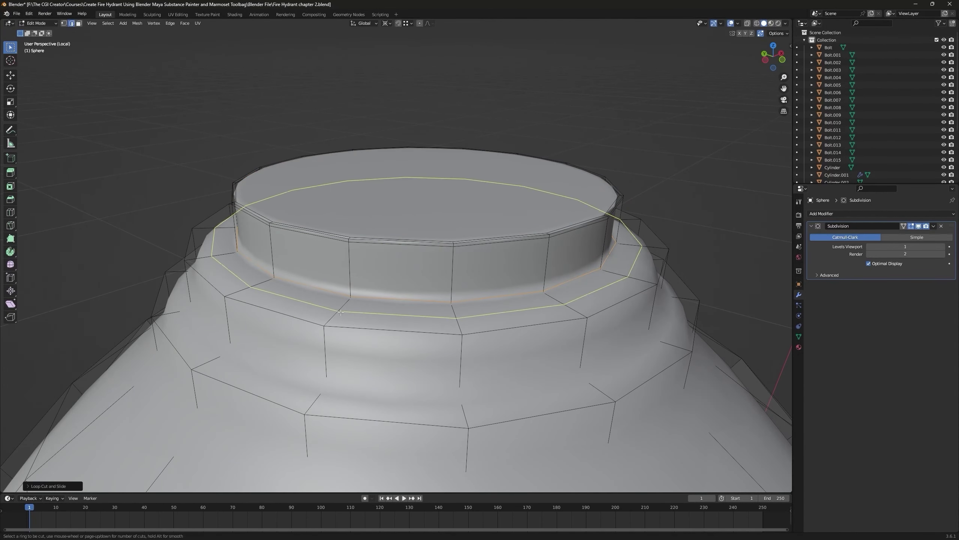
left_click(350, 301)
- Check the smoothed top tier in Object Mode and set the Subdivision viewport level to 2
key("Tab")
scroll(403, 296, "down", 1)
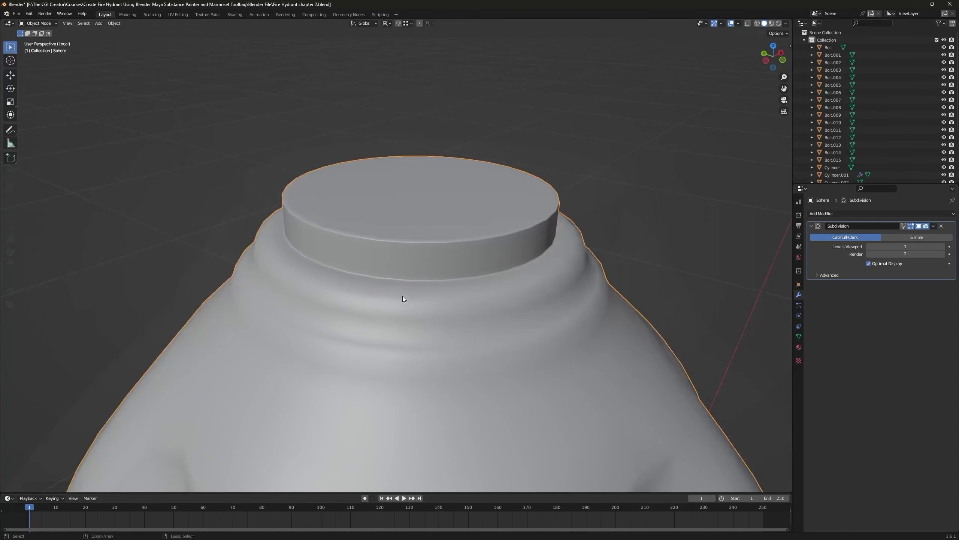
key("Tab")
key("Tab")
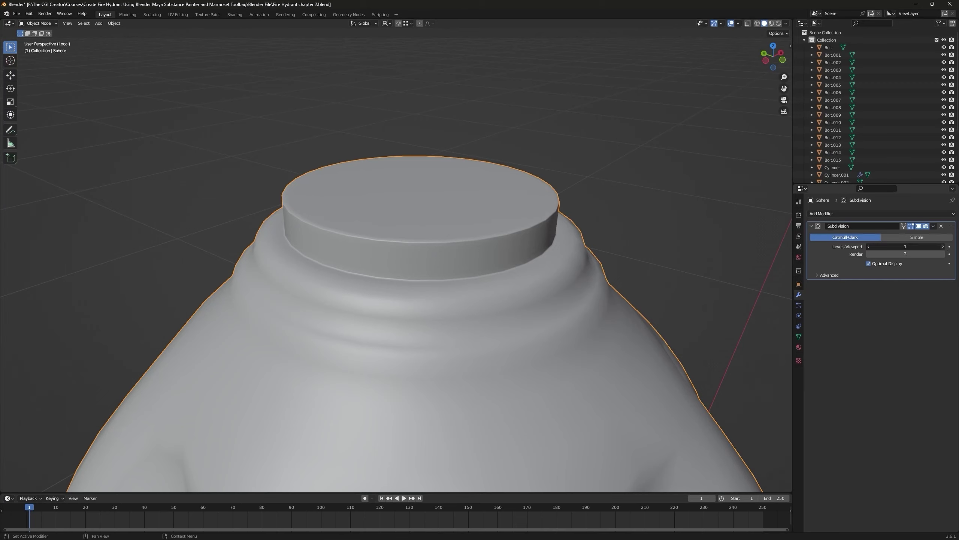
left_click(943, 246)
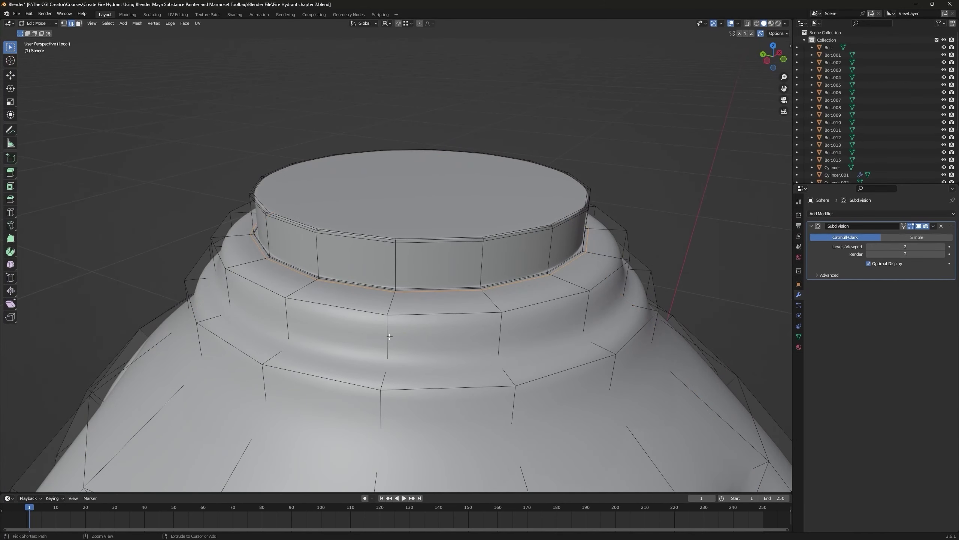
- Add support loops on both sides of the second tier's outer rim, one on its wall and one on its ledge
key("ctrl+r")
left_click(391, 333)
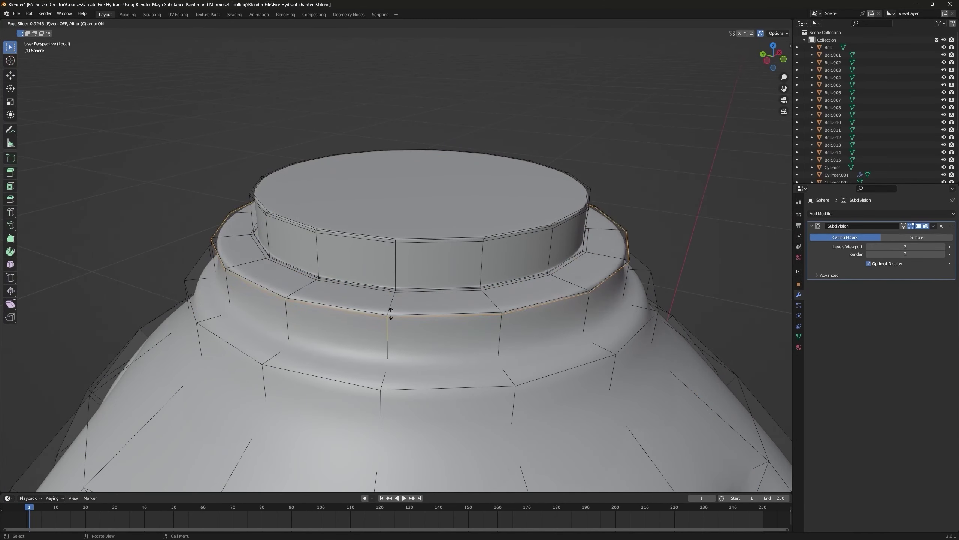
left_click(391, 314)
key("ctrl+r")
left_click(389, 308)
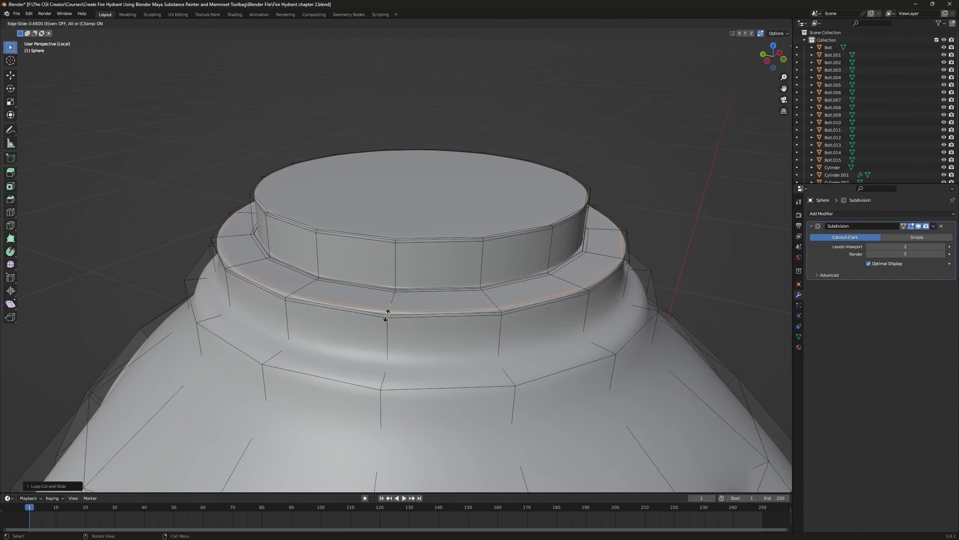
left_click(386, 316)
- Add a loop cut around the second tier's wall, placed close to its bottom edge
key("ctrl+r")
left_click(388, 332)
left_click(389, 353)
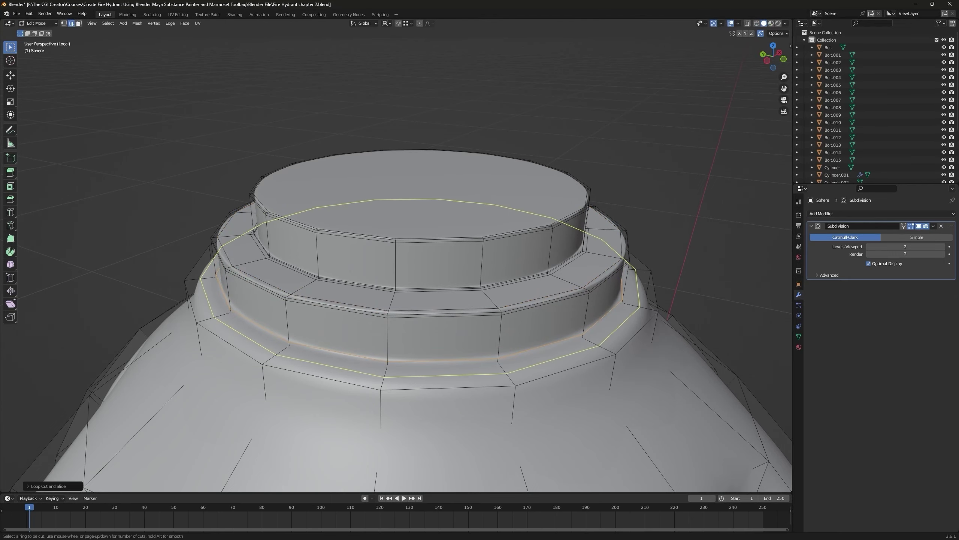
- Add a loop cut around the base of the dome, where it meets the wide flange
scroll(415, 317, "down", 8)
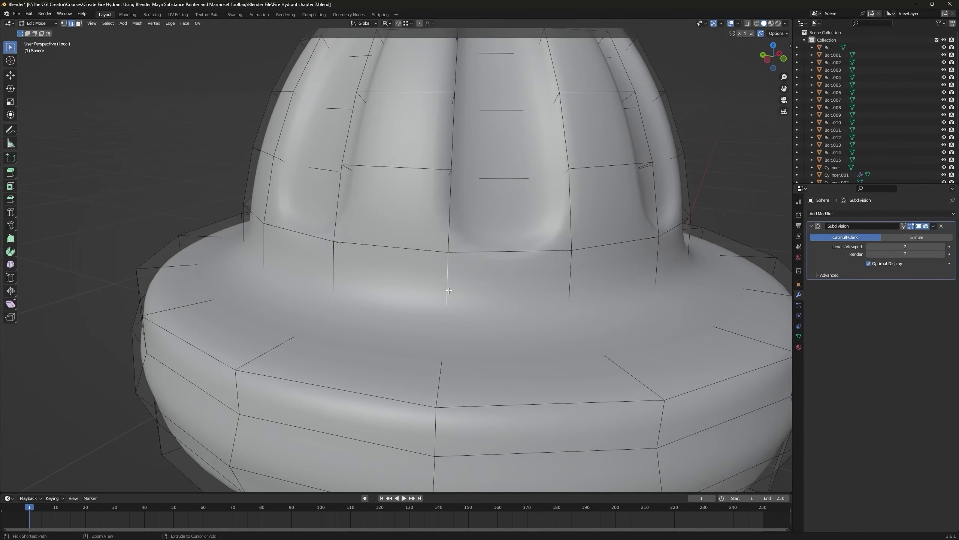
key("ctrl+r")
left_click(445, 289)
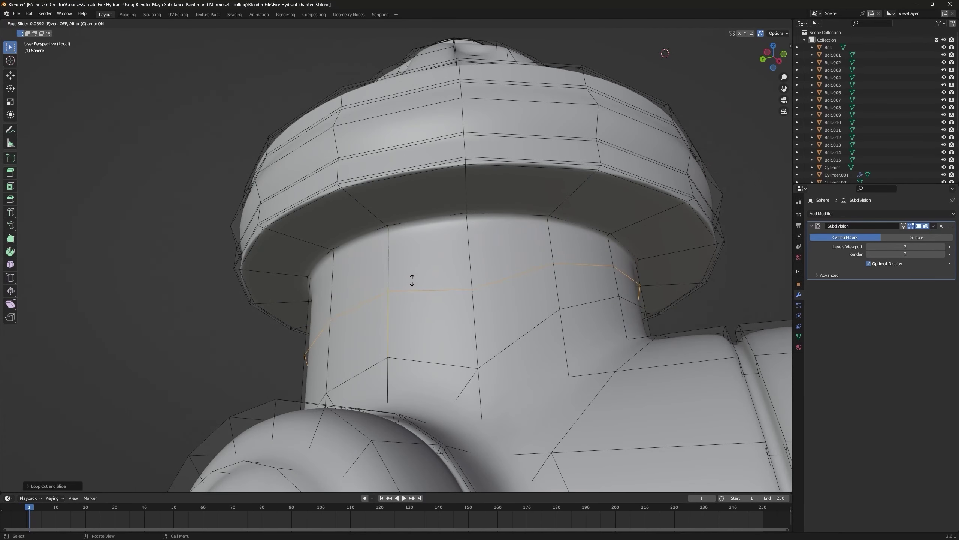
- Turn on Even for the new edge loop on the neck and slide it toward the underside of the flange
mouse_move(411, 278)
left_mouse_down()
mouse_move(434, 268)
mouse_move(433, 298)
mouse_move(428, 268)
mouse_move(427, 280)
left_mouse_up()
key("e")
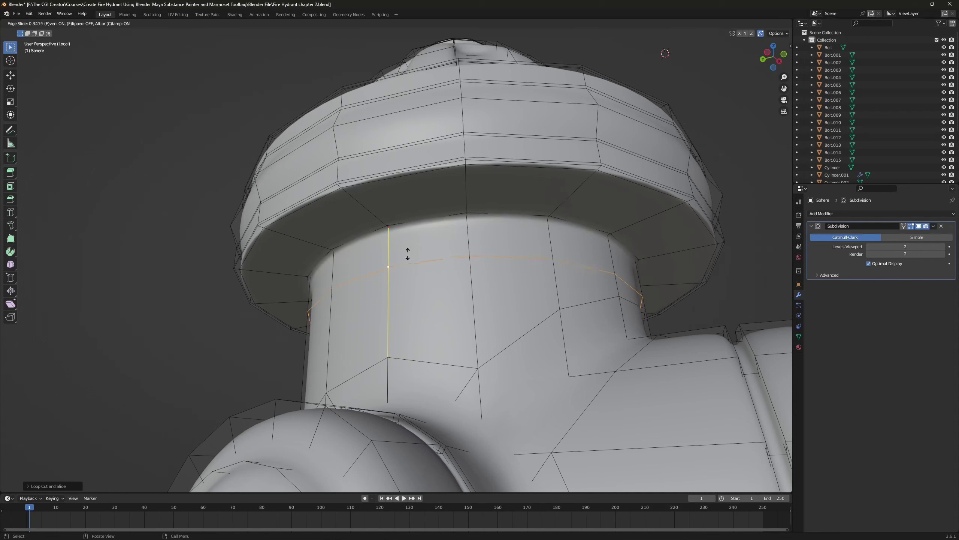
left_click_drag(398, 245, 386, 235)
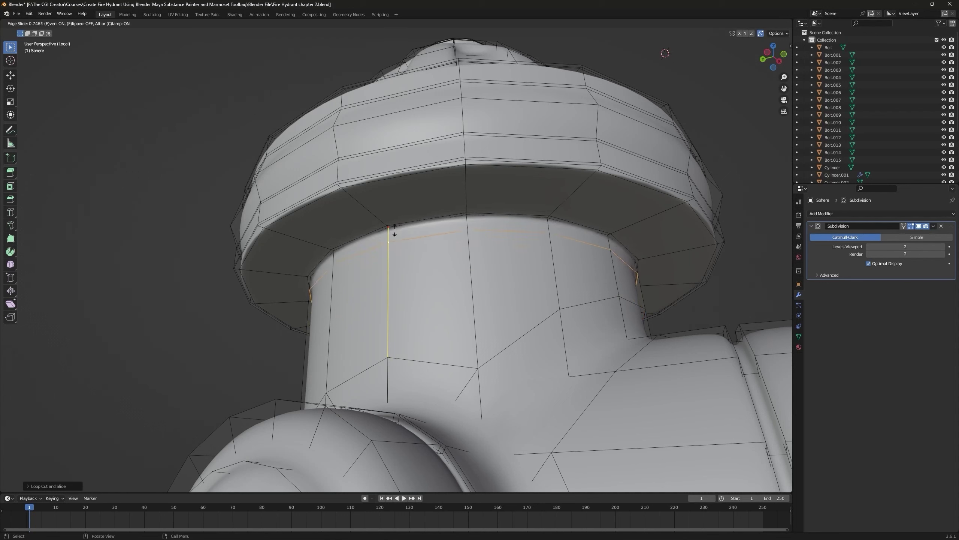
- Try the Even slide of the neck loop with Flipped on and off, comparing how it follows the upper and lower edges
key("f")
key("f")
key("f")
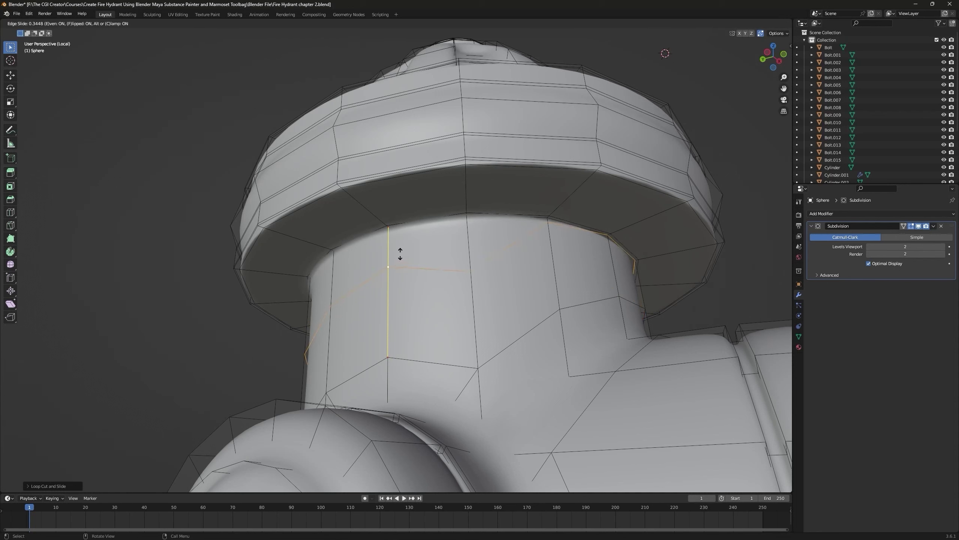
key("f")
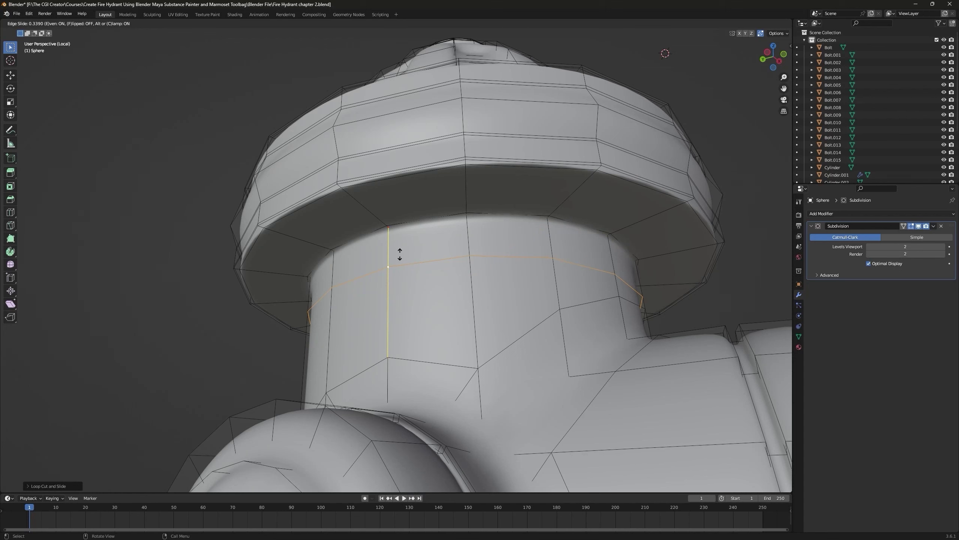
left_click_drag(397, 238, 406, 217)
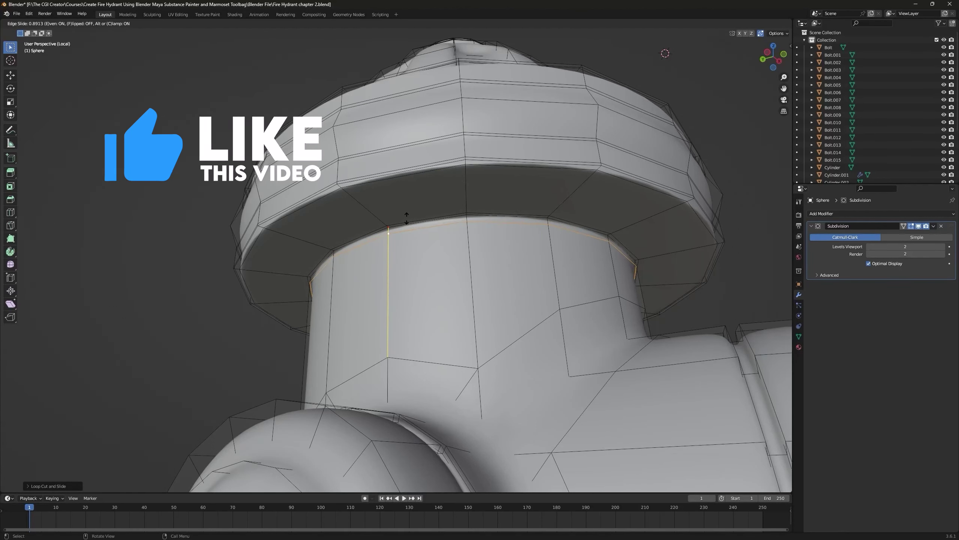
mouse_move(406, 216)
left_mouse_down()
mouse_move(404, 247)
mouse_move(404, 218)
left_mouse_up()
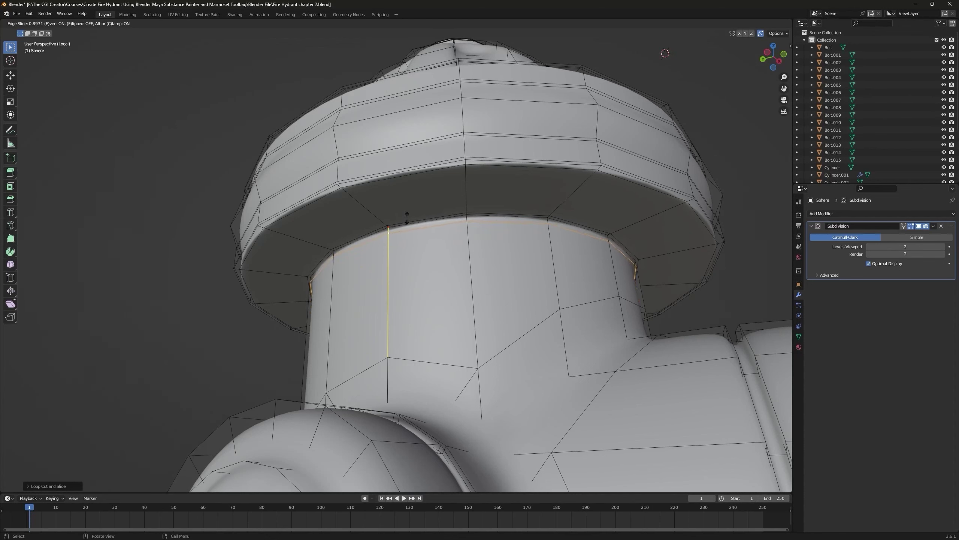
key("f")
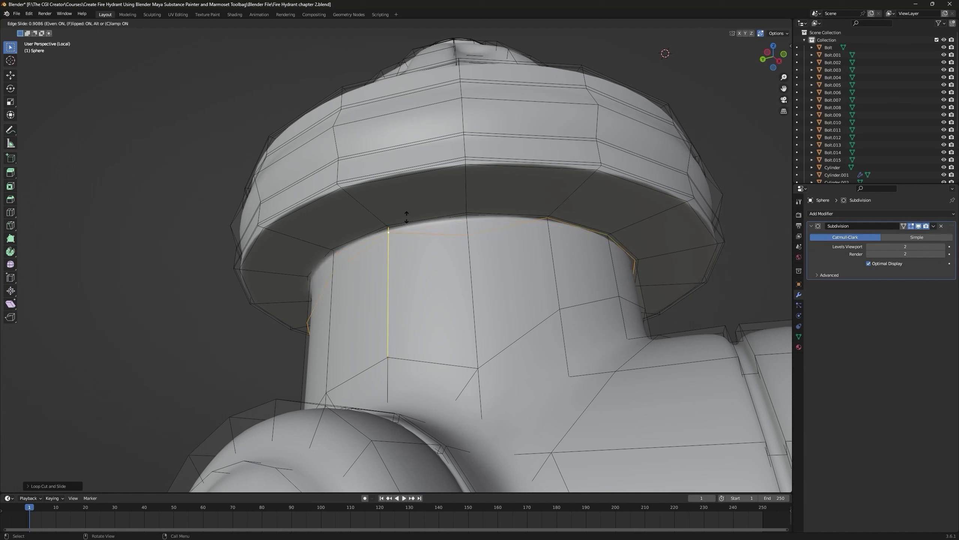
left_click_drag(406, 216, 405, 234)
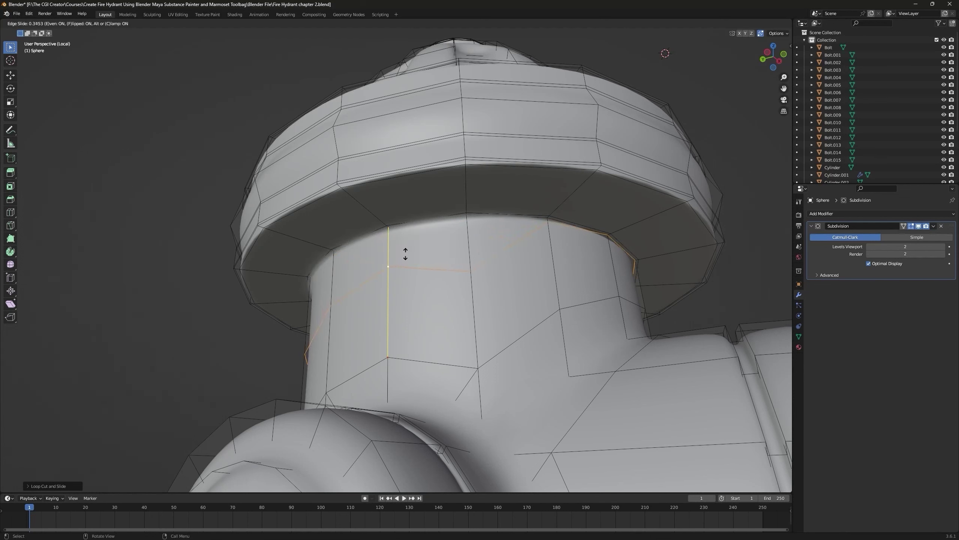
left_click_drag(403, 274, 402, 299)
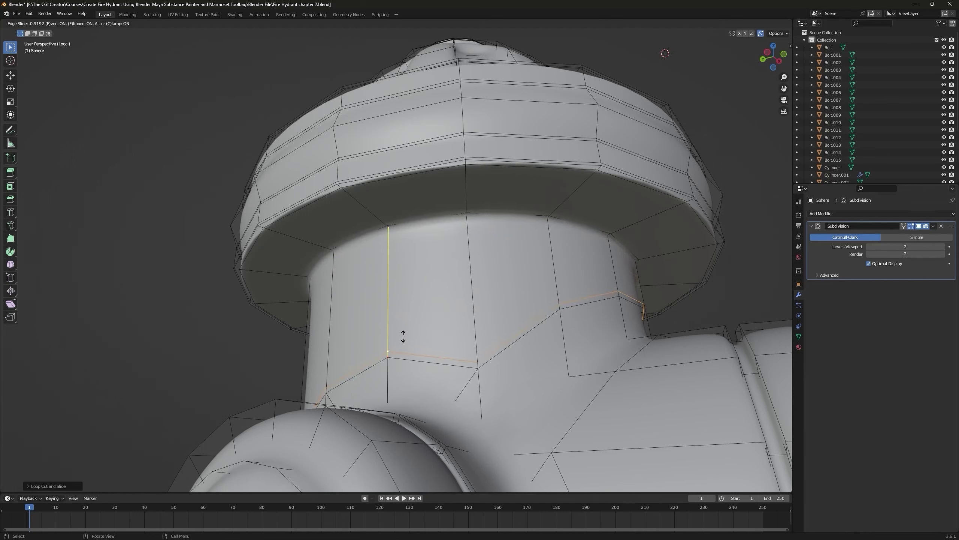
- Turn Flipped off and place the neck loop just beneath the flange at a slide of about 0.91 with Even on
key("f")
left_click_drag(402, 334, 405, 218)
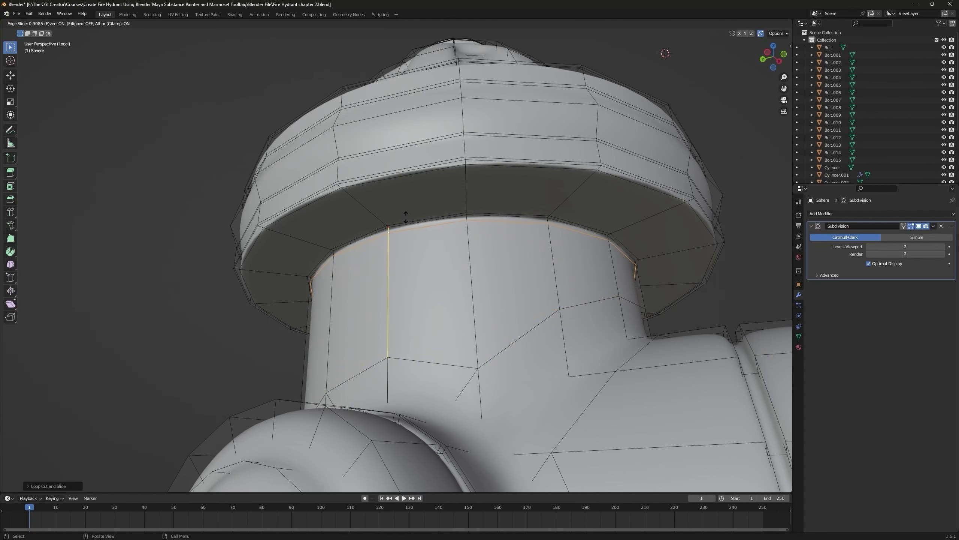
left_click(406, 217)
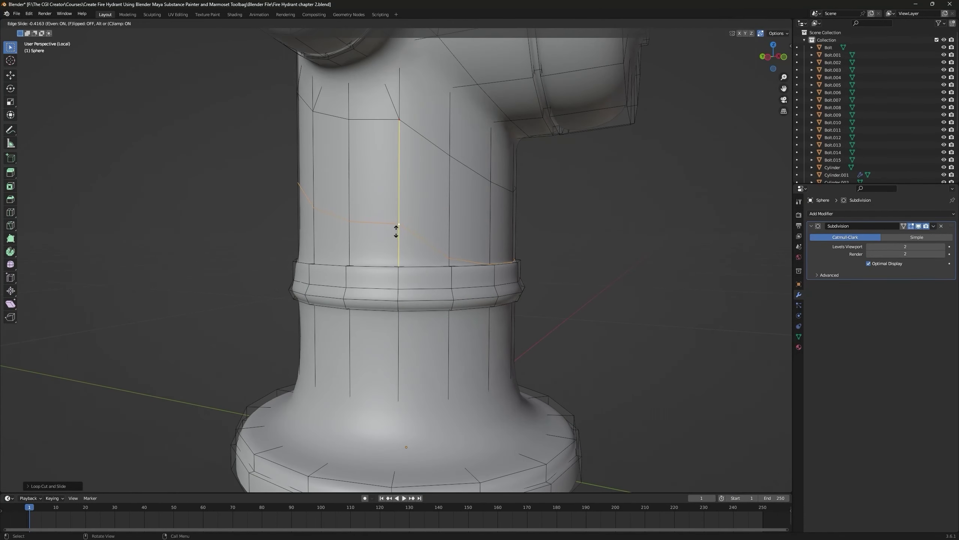
- Flip the Even slide of the lower barrel's edge loop so it follows the edge of the raised ring
key("f")
middle_click_drag(403, 273, 400, 262)
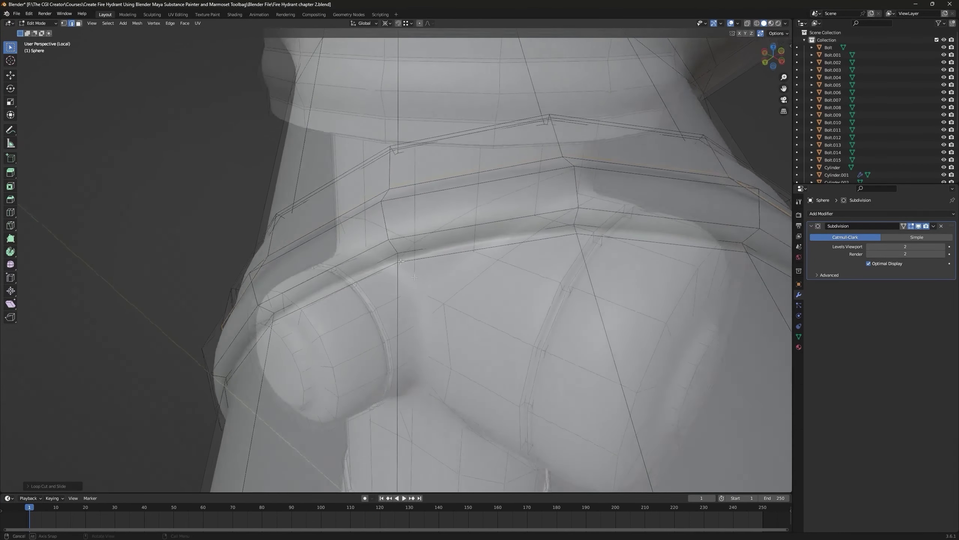
- Try a support edge loop where the small side outlet meets the body, and dissolve it
key("ctrl+r")
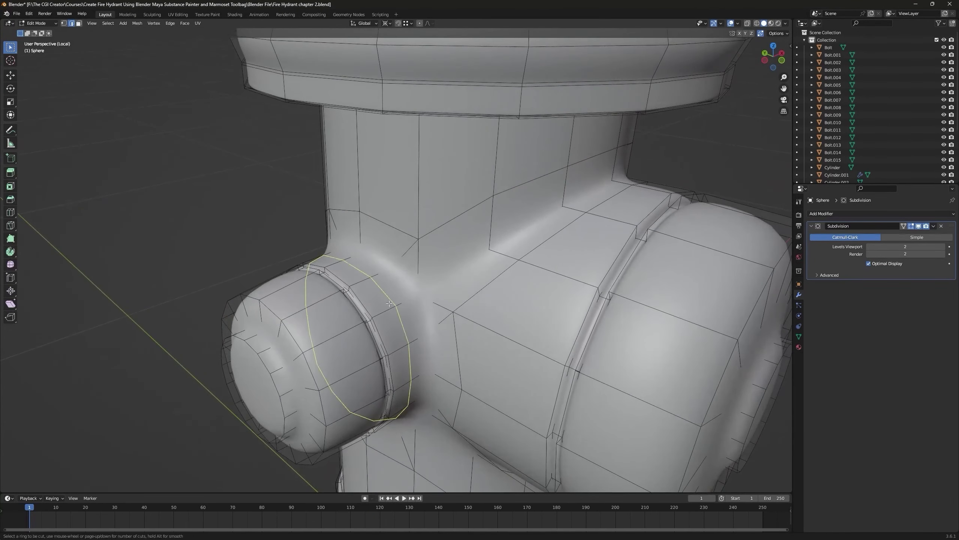
left_click(392, 301)
left_click(399, 300)
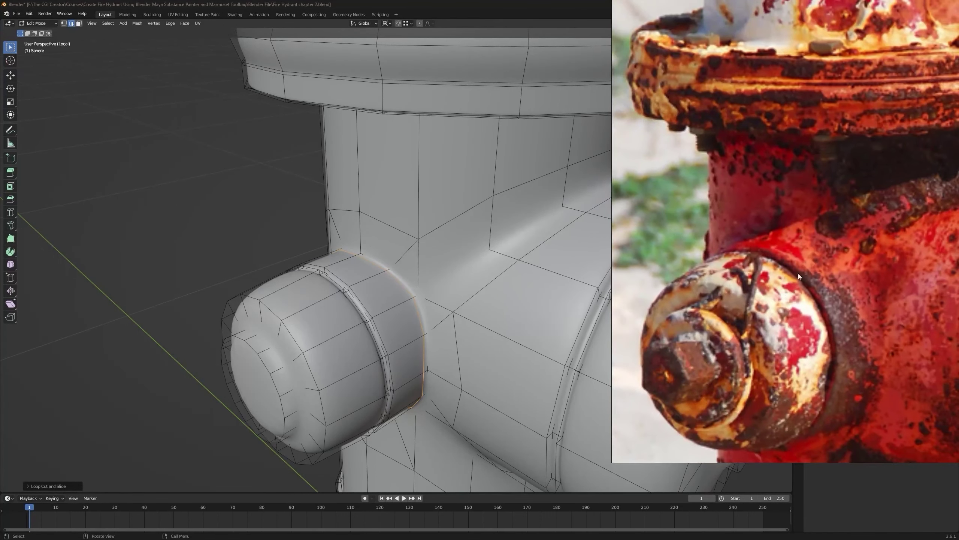
middle_click_drag(419, 283, 348, 283)
key("ctrl+x")
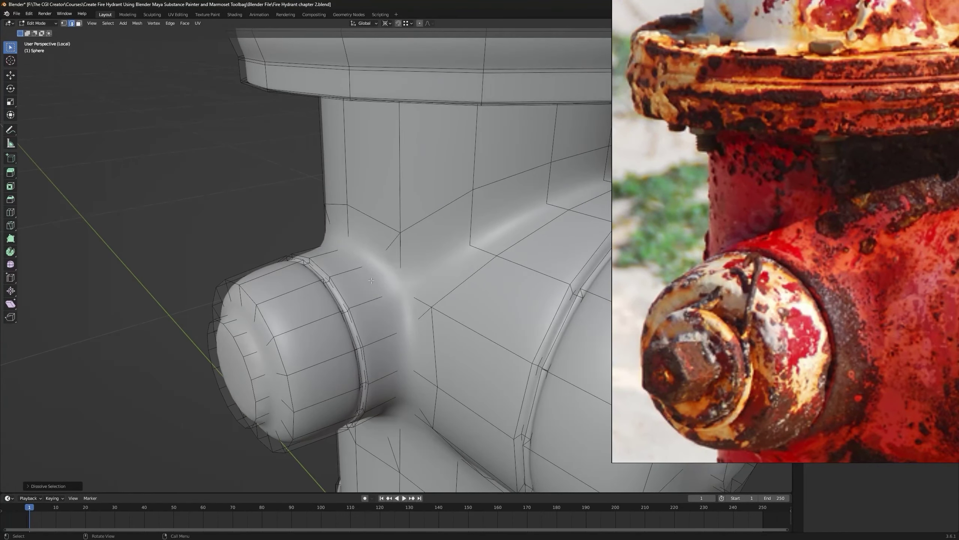
- Add support edge loops to the small side outlet, beside its raised ring and close to the cap's outer front edge
key("ctrl+r")
left_click(344, 264)
left_click(327, 264)
key("ctrl+r")
left_click(307, 275)
left_click(332, 273)
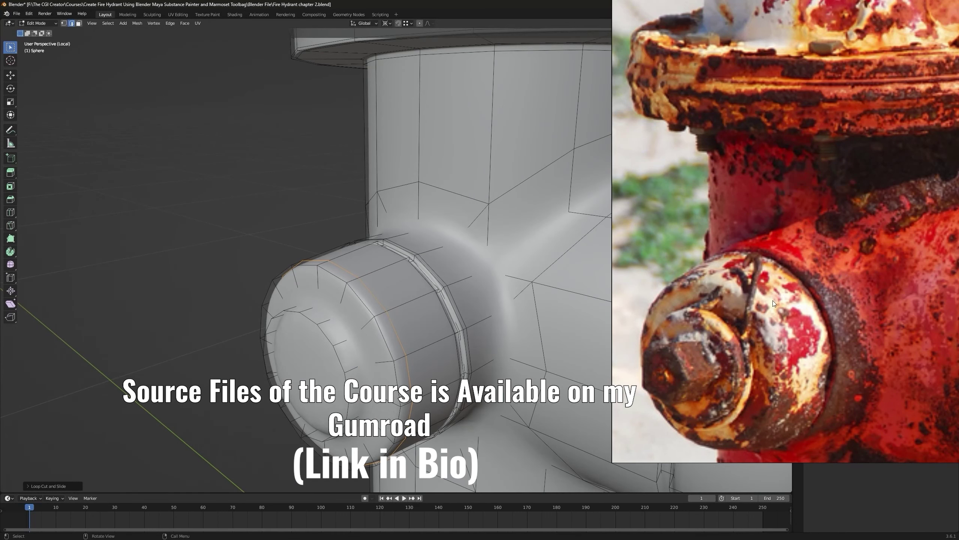
- Add a support edge loop on the front face of the small outlet's cap, around the raised centre disc
middle_click_drag(415, 311, 389, 301)
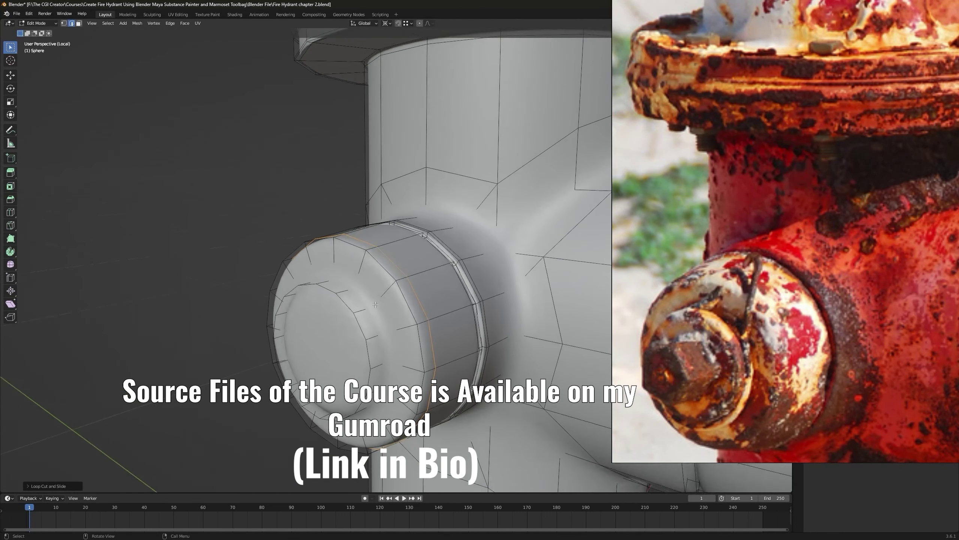
left_click(385, 299)
left_click(380, 298)
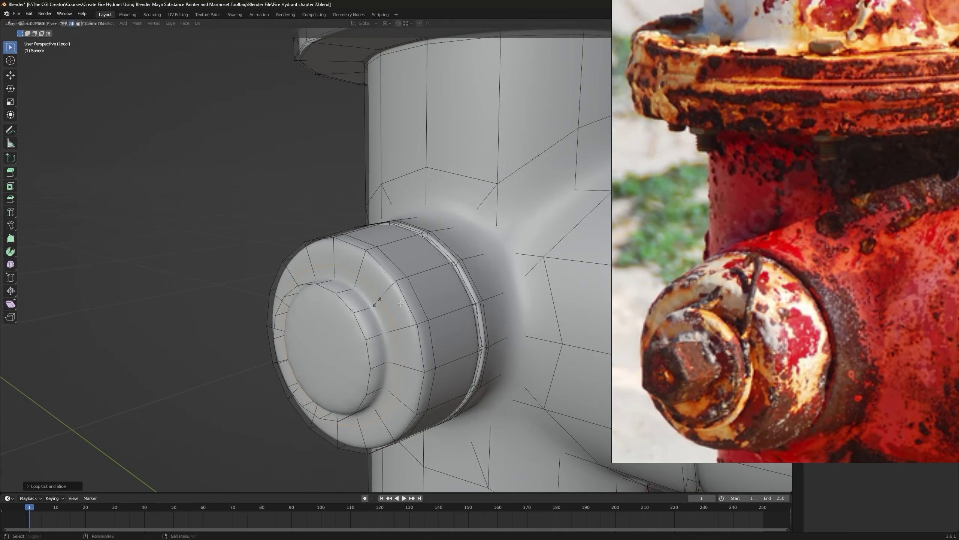
key("Tab")
- Inset the front face of the small outlet's centre disc slightly to sharpen its rim
mouse_move(380, 299)
middle_mouse_down()
mouse_move(398, 293)
mouse_move(384, 303)
middle_mouse_up()
middle_click_drag(384, 303, 364, 328)
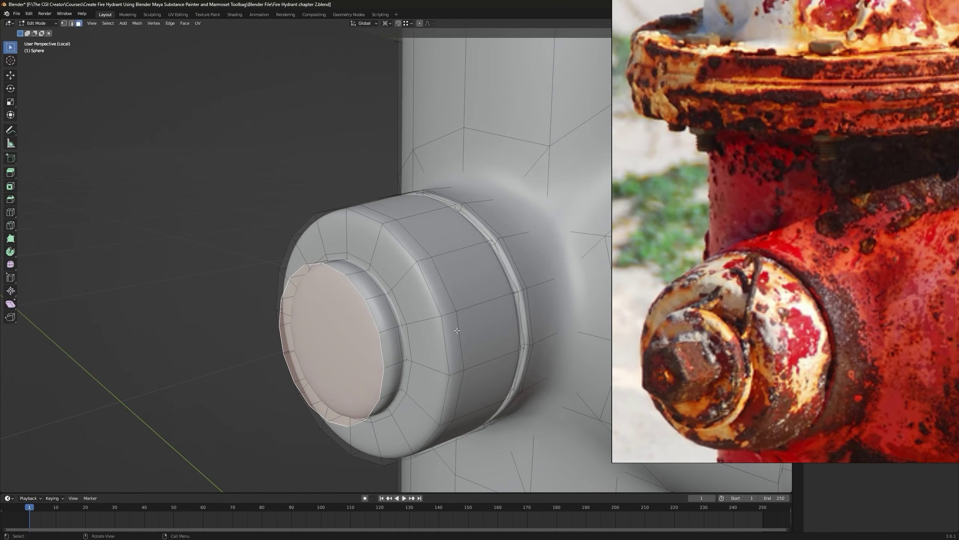
key("i")
left_click(451, 329)
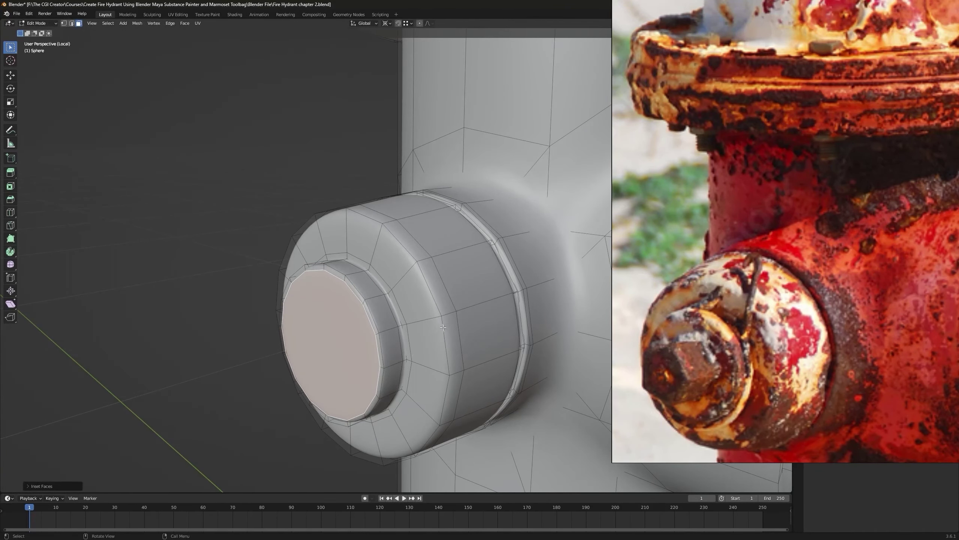
key("Tab")
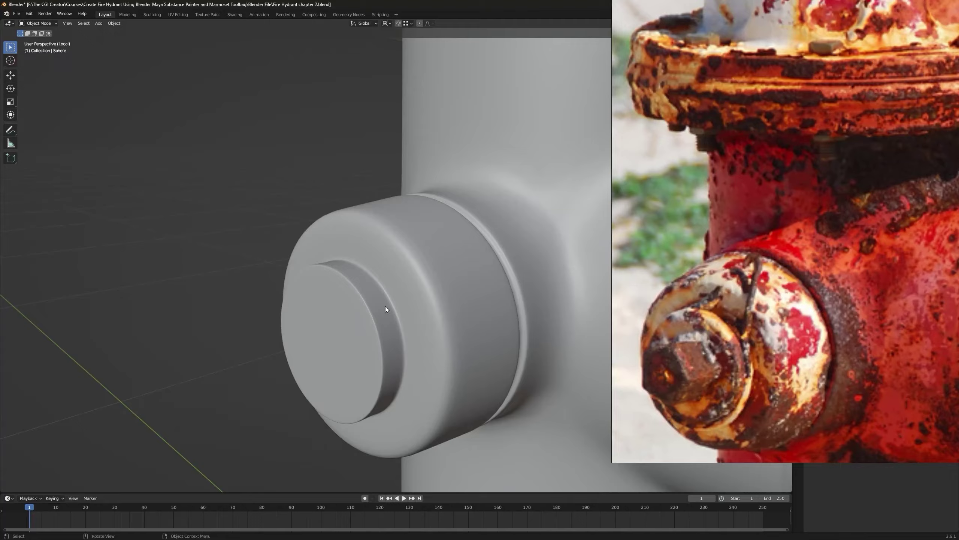
- Add support edge loops to the large outlet, close to its outer front edge and on its front face around the centre
key("ctrl+r")
left_click(323, 272)
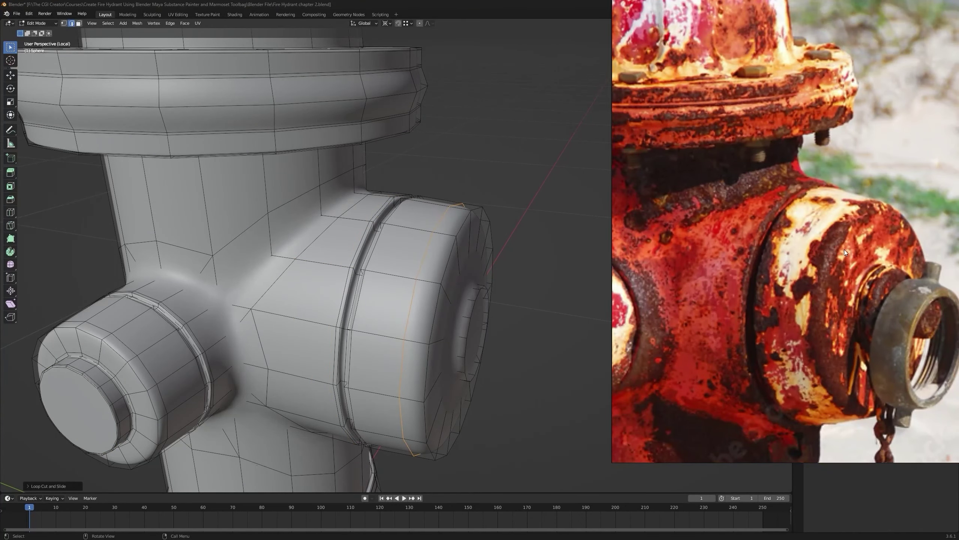
middle_click_drag(459, 258, 439, 244)
key("ctrl+r")
left_click(438, 244)
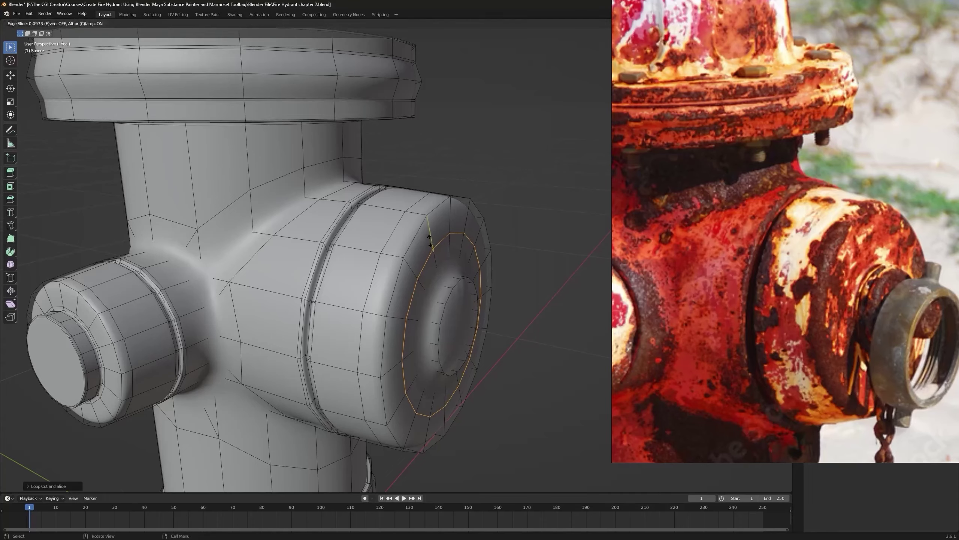
left_click(435, 241)
middle_click_drag(385, 296, 395, 298)
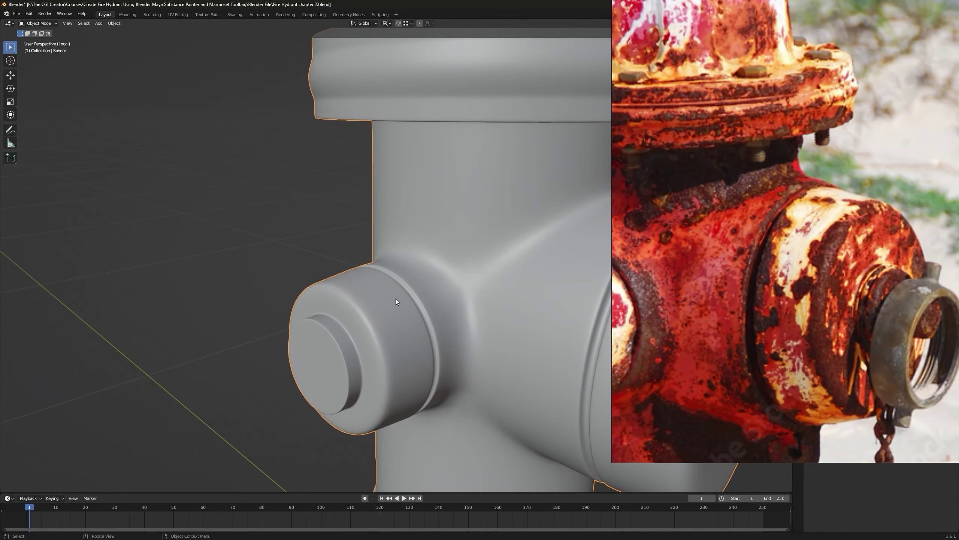
- Try a support edge loop behind the ring of the opposite small outlet, and dissolve it
middle_click_drag(396, 299, 377, 302)
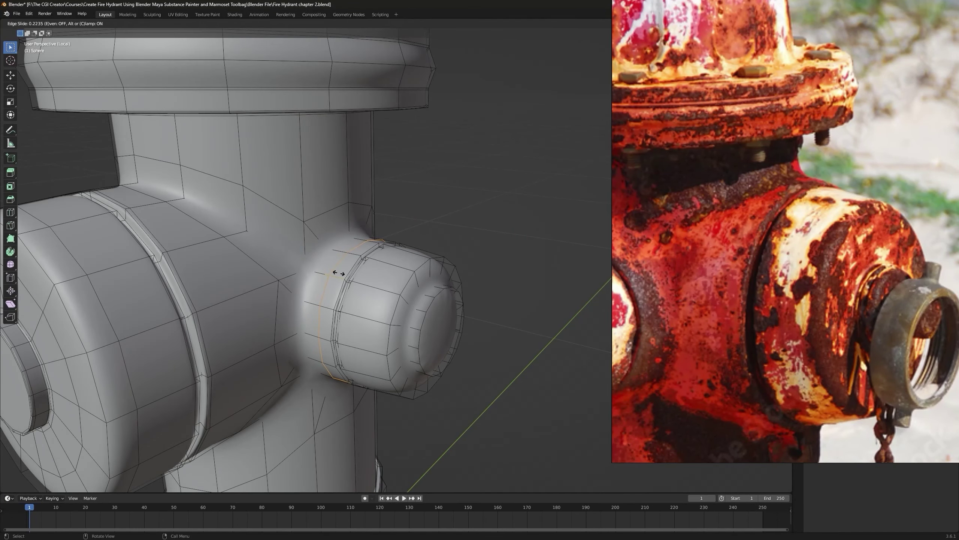
left_click(332, 271)
key("ctrl+x")
- Add a support edge loop behind the ring of the opposite small outlet, slid close to the ring with Even and Flipped on
middle_click_drag(333, 271, 353, 281)
key("ctrl+r")
left_click(353, 282)
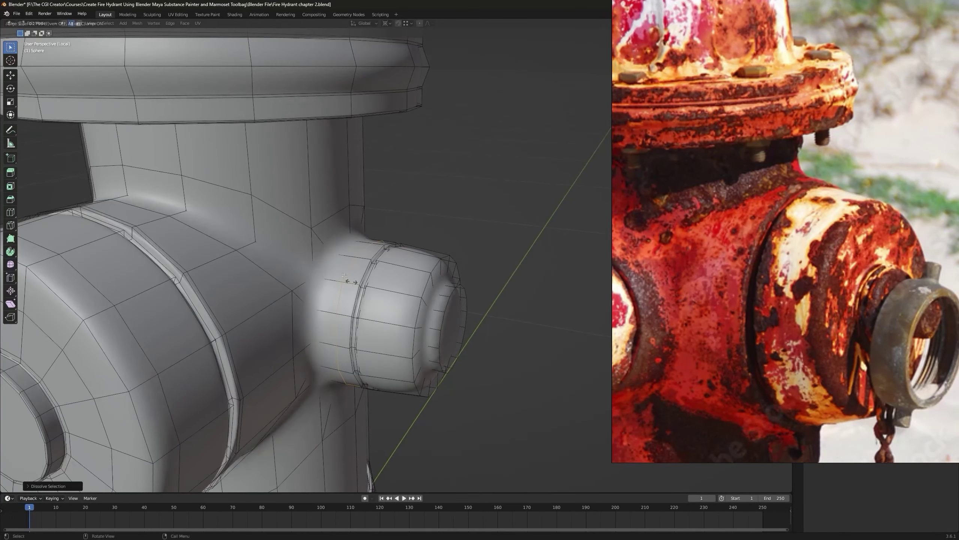
key("e")
key("f")
left_click(362, 284)
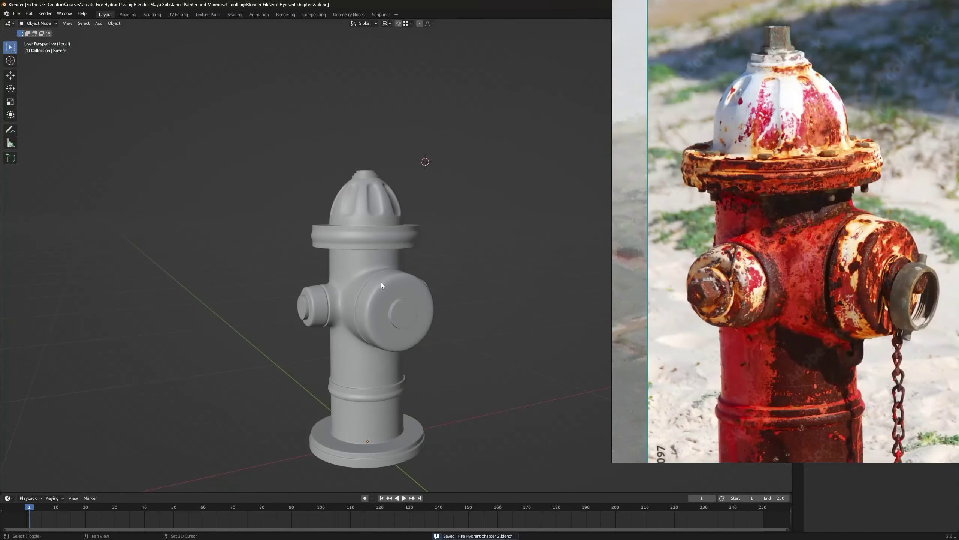
- Exit local view to bring back all hydrant parts and save the file
key("KP_Divide")
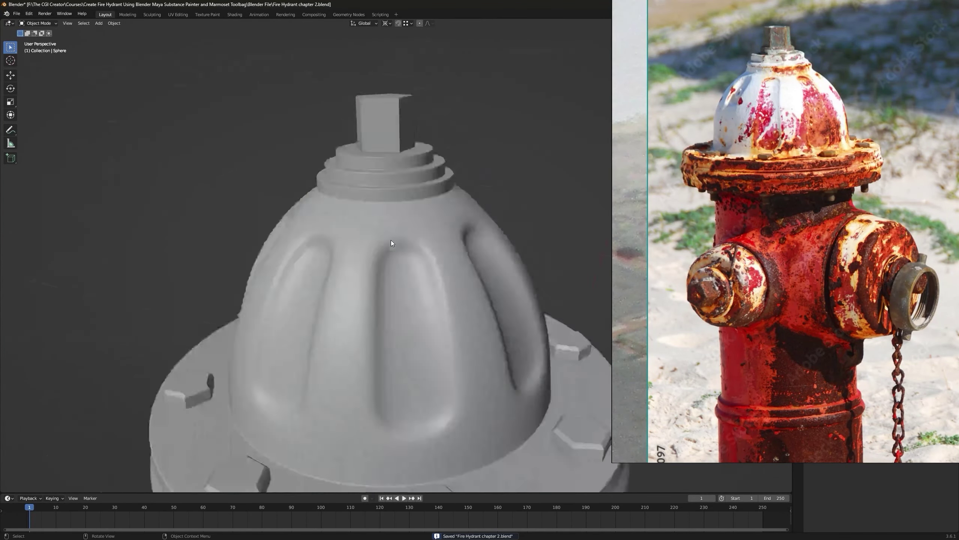
scroll(399, 270, "down", 3)
middle_click_drag(392, 240, 405, 333)
scroll(406, 279, "down", 1)
key("ctrl+s")
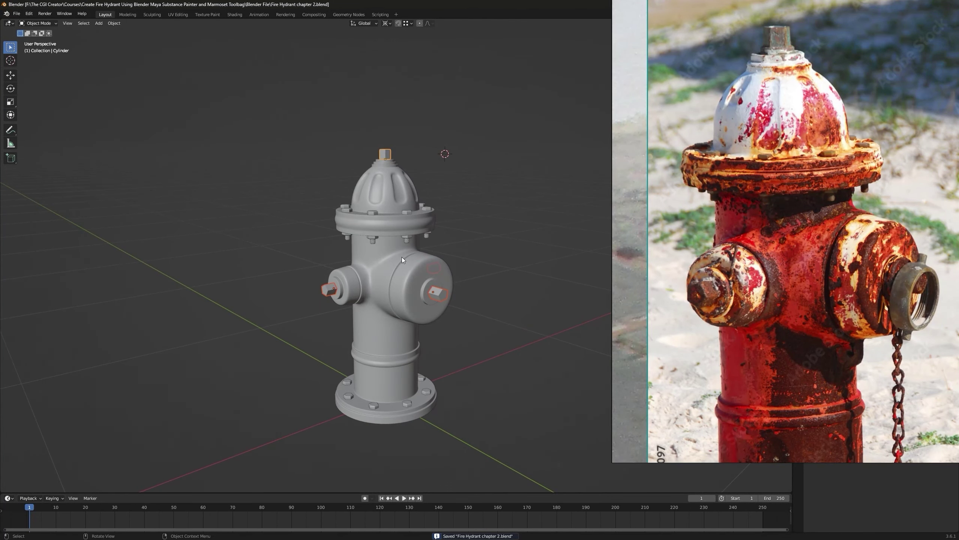
- Isolate the large nuts of the dome and the outlets in local view and save the file
key("KP_Divide")
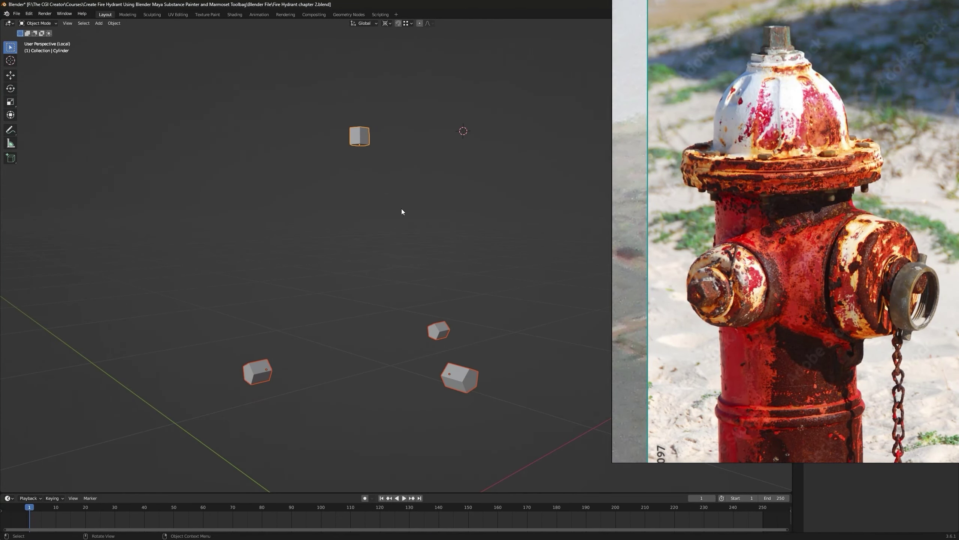
left_click(400, 211)
key("ctrl+s")
- Apply a narrow bevel to all edges of the nut from the top of the dome
middle_click_drag(383, 164, 381, 201)
scroll(381, 201, "up", 2)
middle_click_drag(321, 95, 381, 246, "shift")
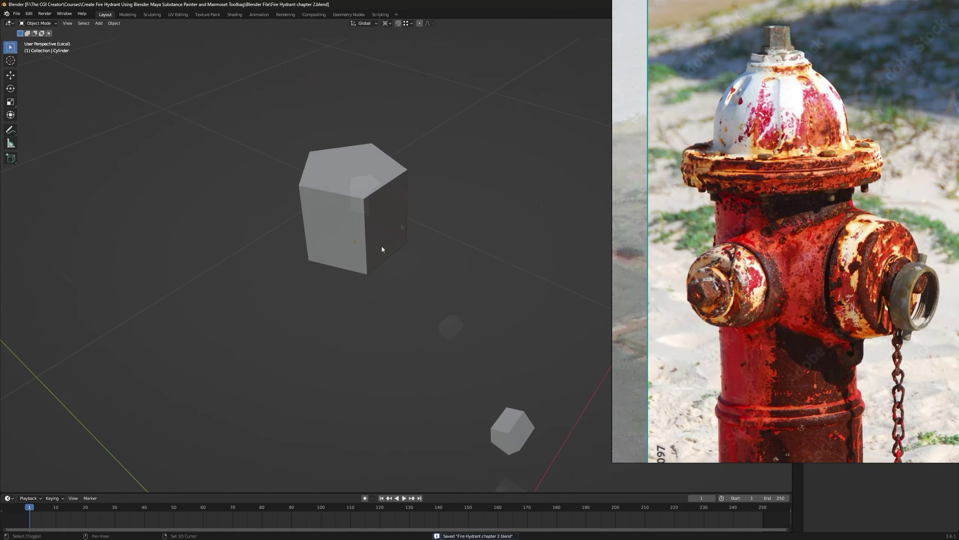
left_click(382, 246)
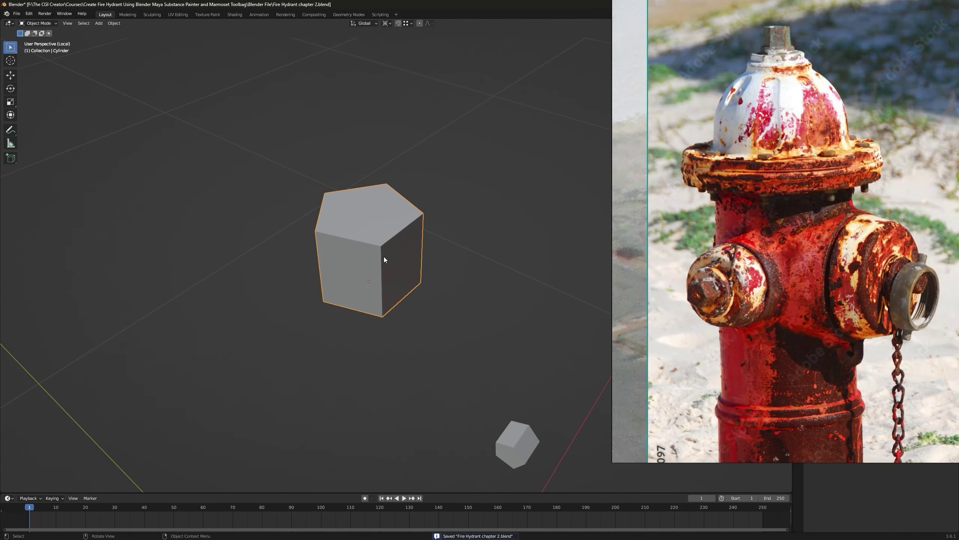
key("Tab")
scroll(401, 279, "up", 3)
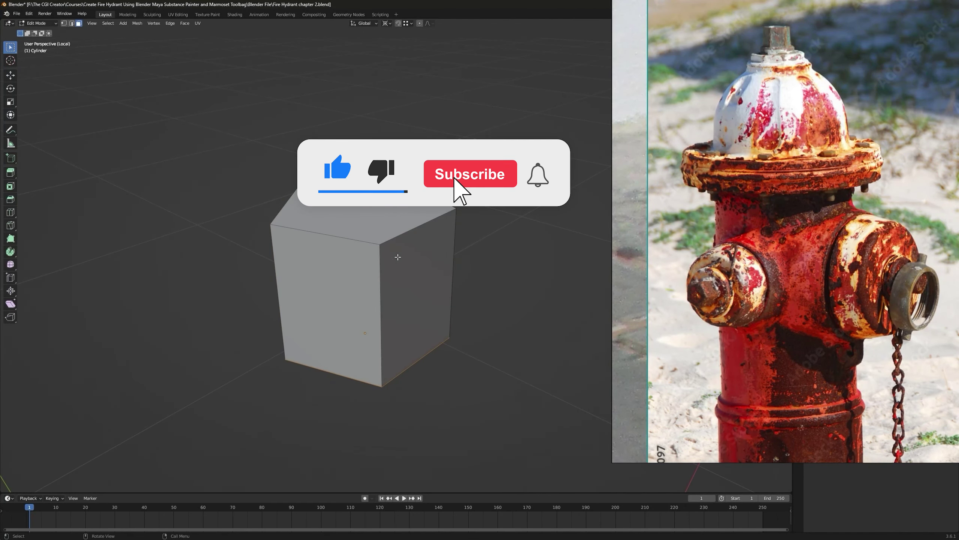
key("a")
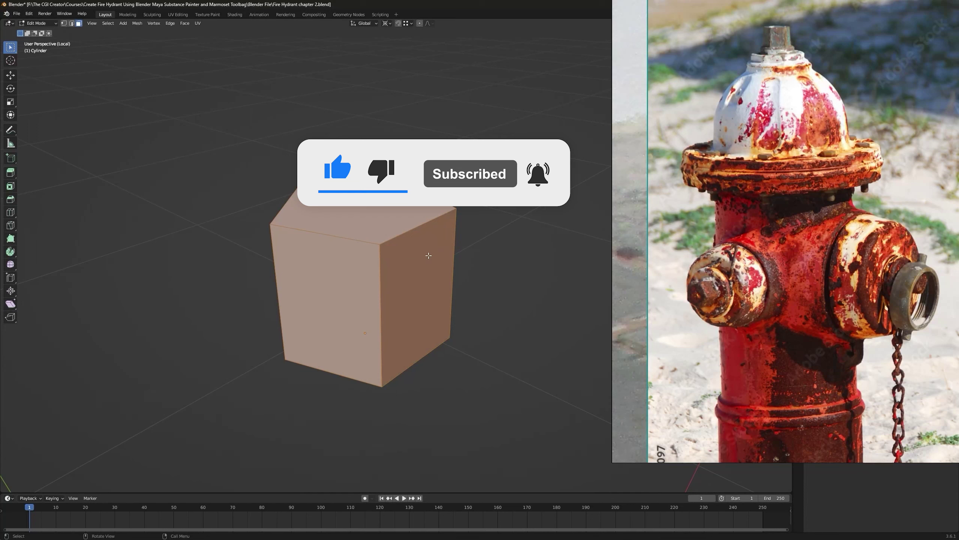
key("ctrl+b")
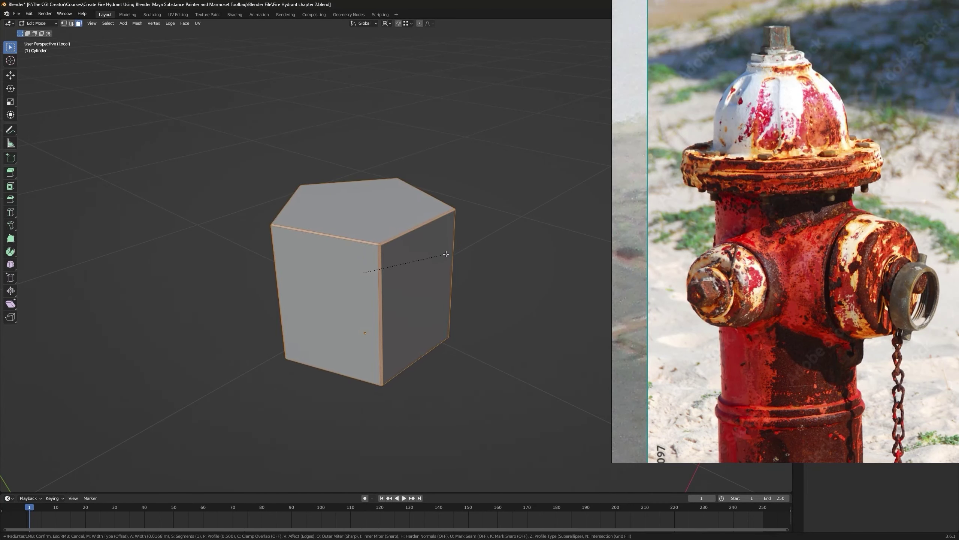
scroll(447, 254, "up", 1)
left_click(444, 256)
key("Tab")
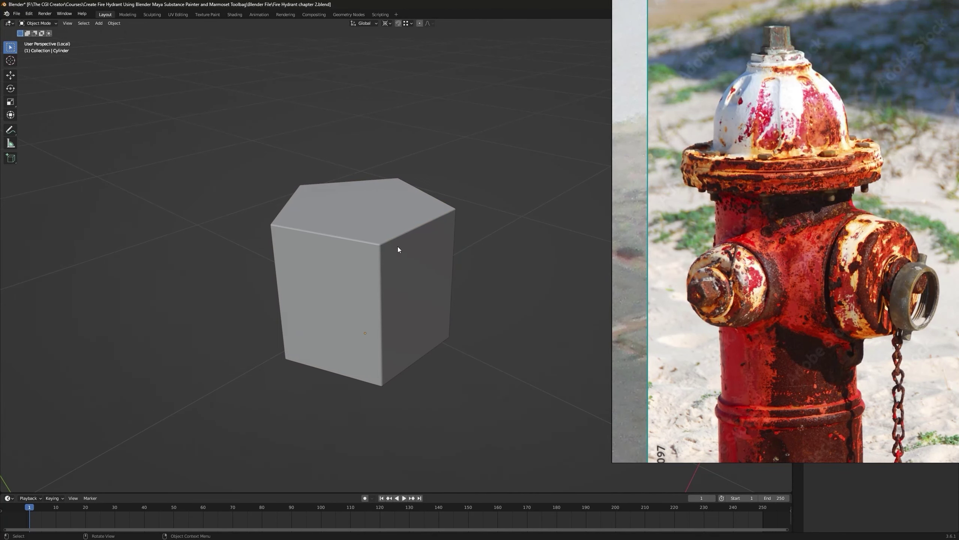
- Bevel all edges of the side and front outlet nuts together in one operation
scroll(393, 246, "down", 3)
right_click(391, 245)
left_click(391, 246)
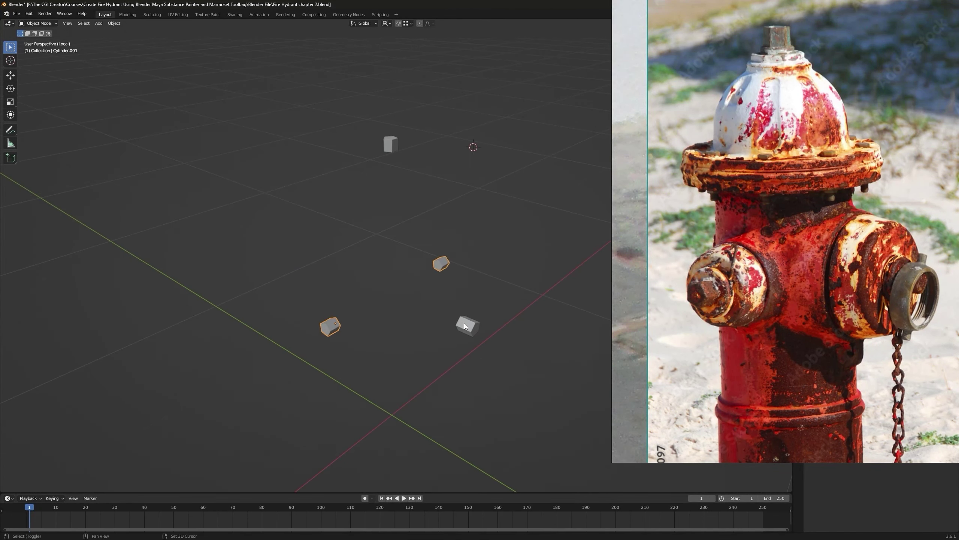
left_click(464, 323, "shift")
middle_click_drag(364, 320, 342, 264)
key("Tab")
key("a")
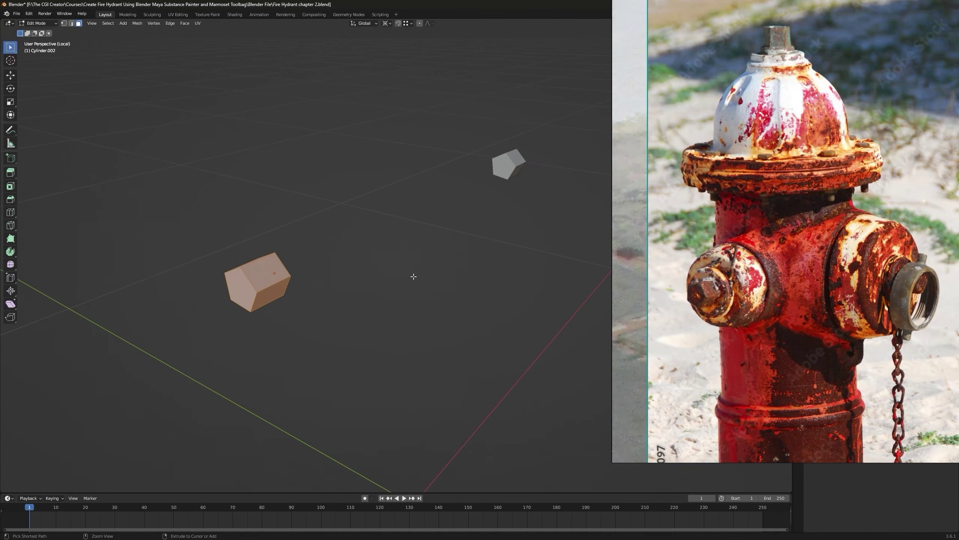
key("ctrl+b")
key("Escape")
middle_click_drag(413, 276, 313, 260)
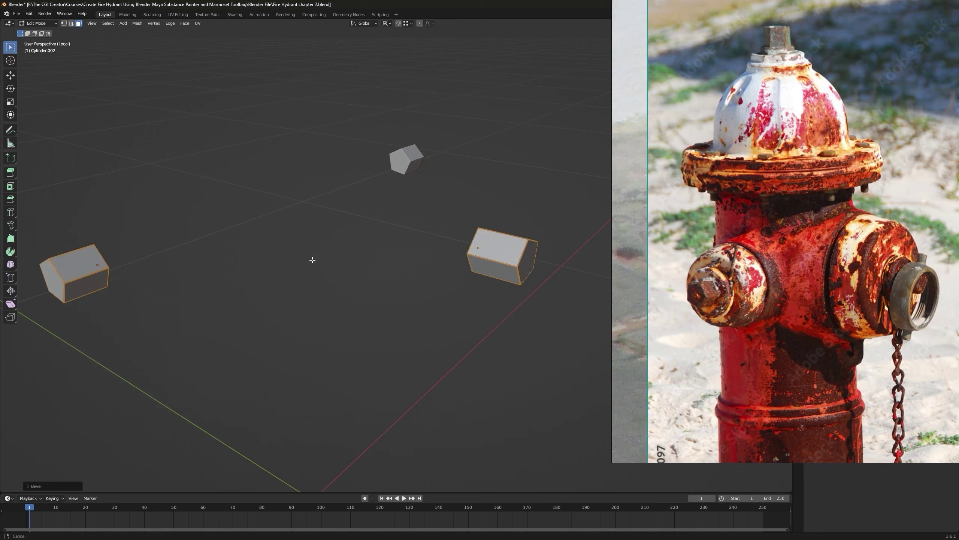
- Leave mesh editing of the outlet nuts, restore the full hydrant from local view and save the file
key("Tab")
key("ctrl+s")
key("KP_Divide")
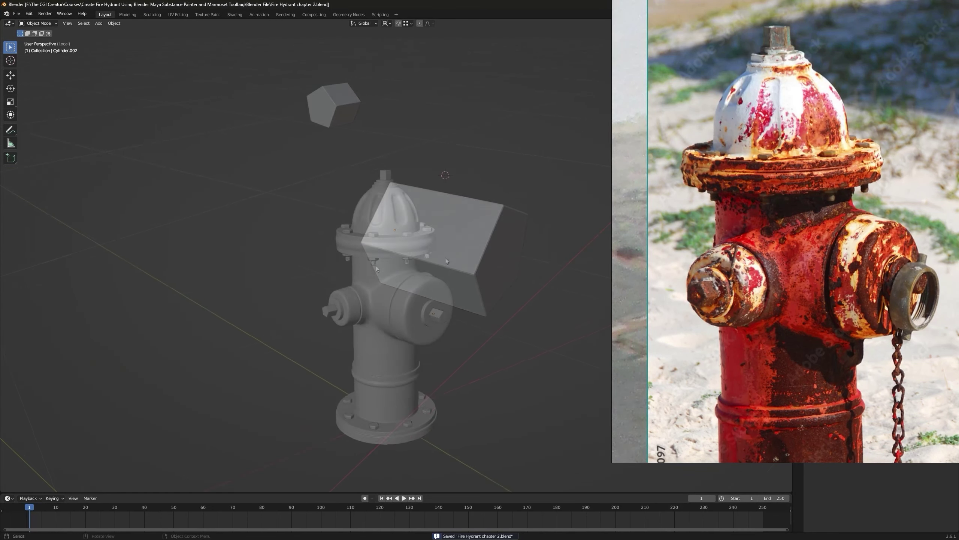
scroll(381, 239, "up", 4)
left_click(389, 299)
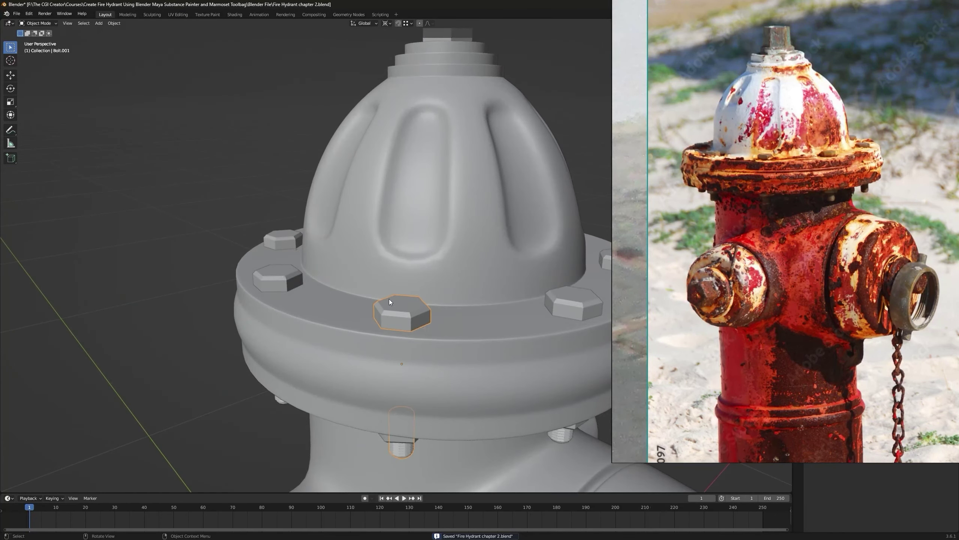
key("ctrl+s")
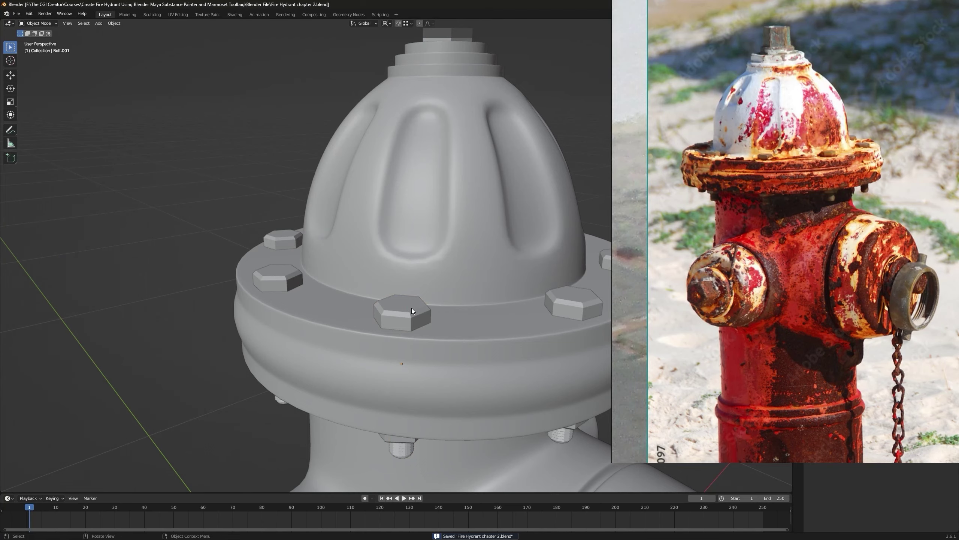
- Select the nut on top of the dome and view the hydrant from directly above
scroll(412, 308, "down", 6)
middle_click_drag(411, 307, 395, 279)
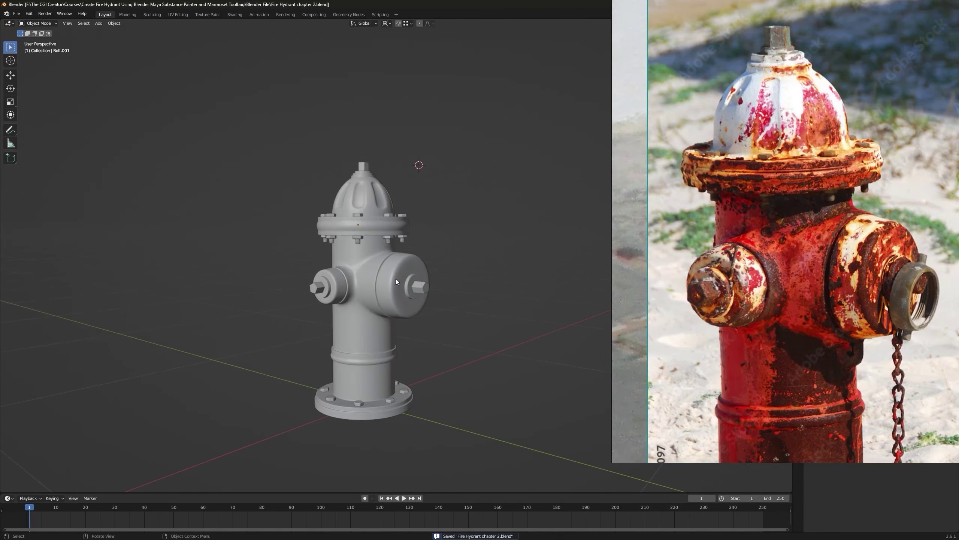
scroll(406, 239, "up", 3)
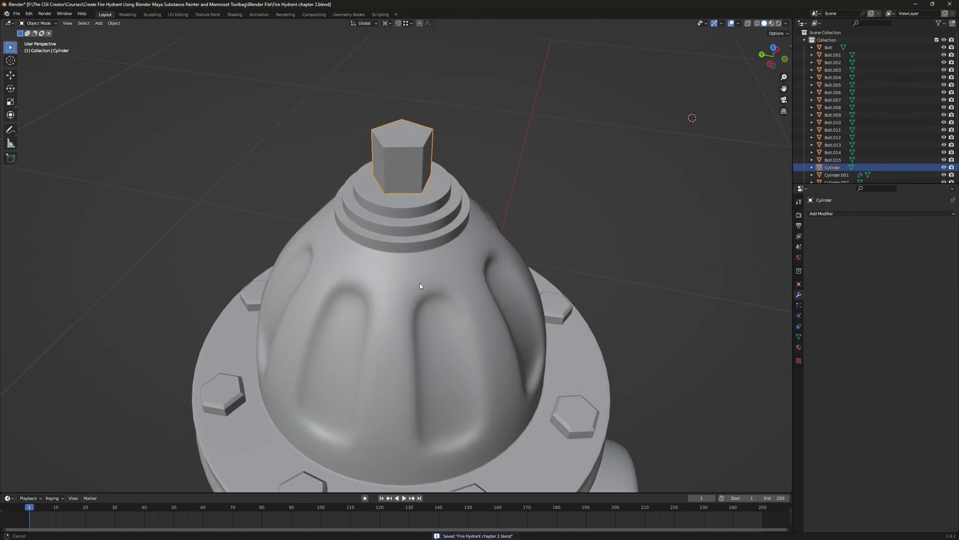
middle_click_drag(420, 283, 424, 303)
key("KP_7")
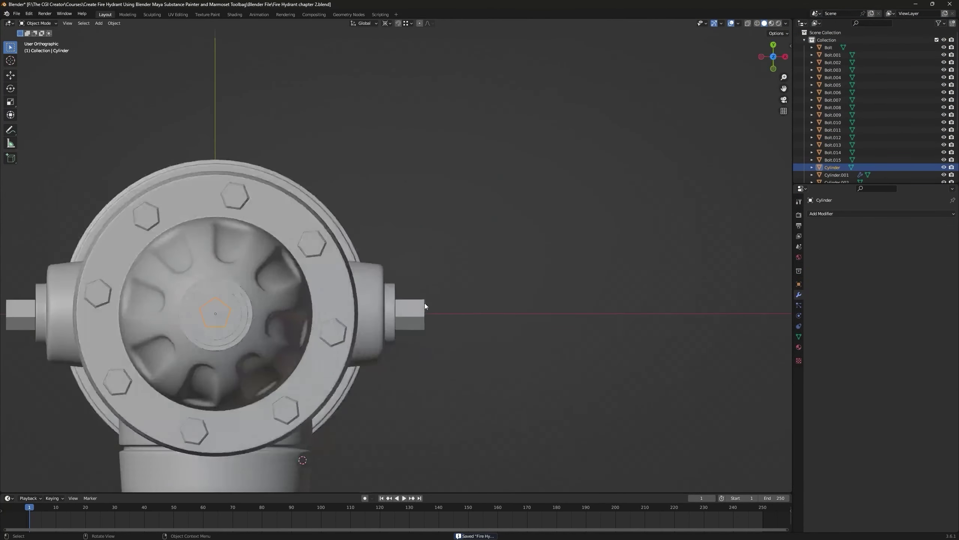
middle_click_drag(341, 297, 445, 272, "shift")
key("s")
left_click(418, 276)
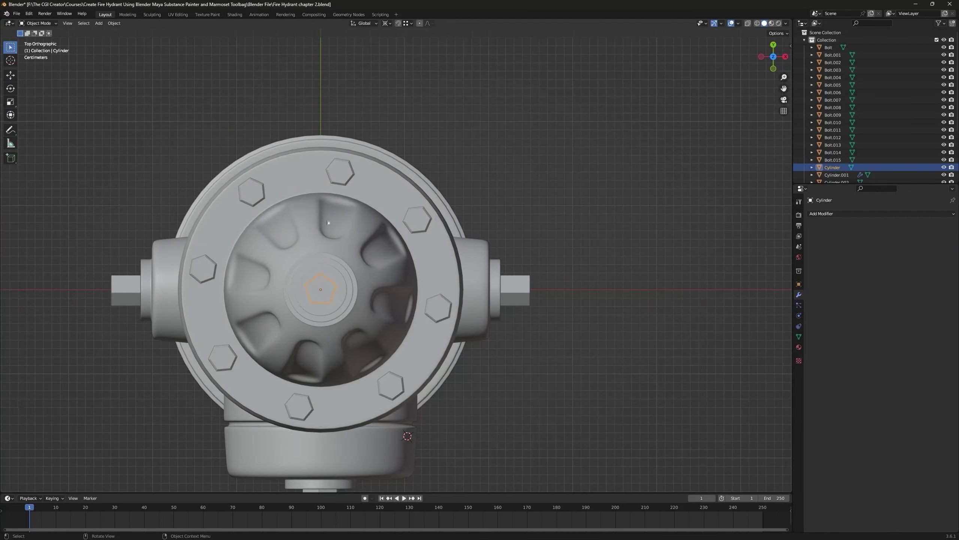
middle_click_drag(376, 305, 429, 300, "shift")
key("s")
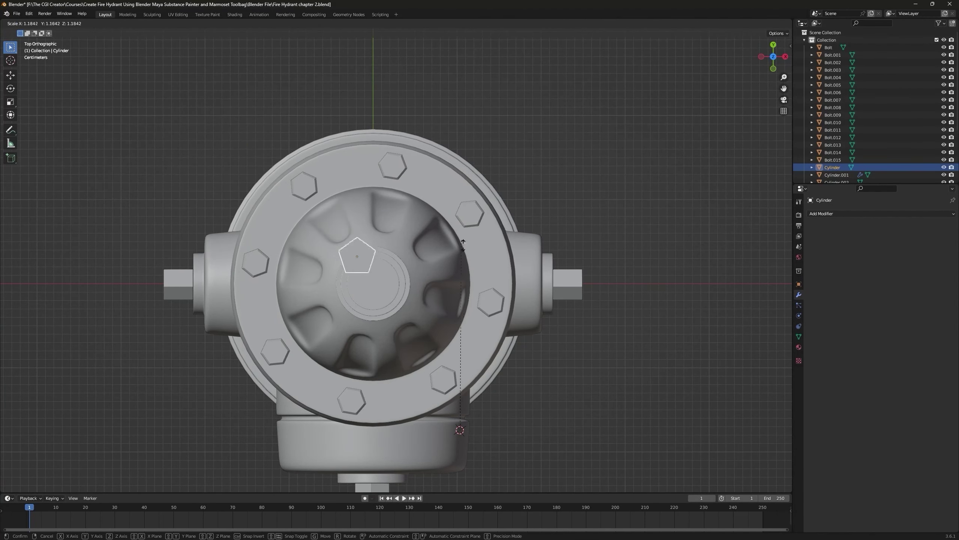
right_click(462, 244)
- Set the transform pivot point to Median Point and scale up the nut on top of the dome slightly
left_click(387, 23)
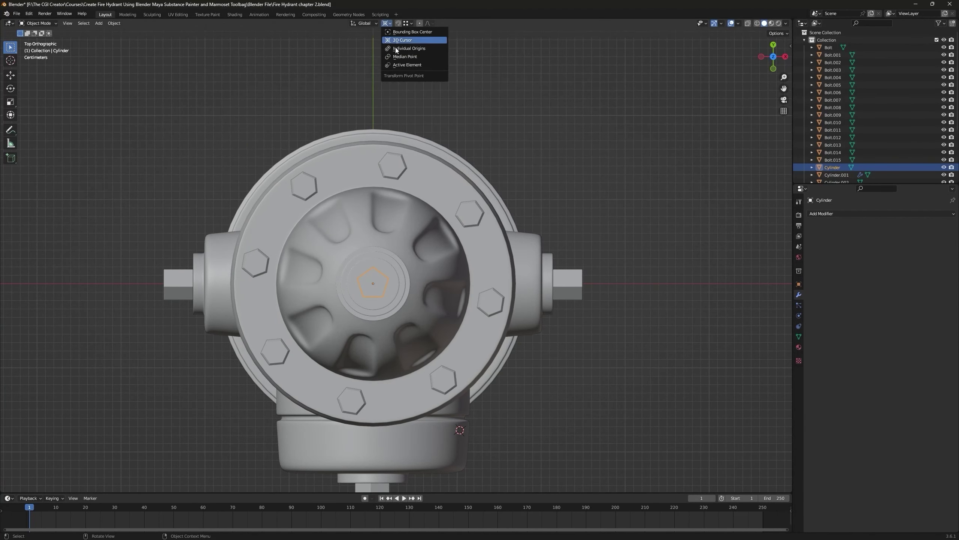
left_click(403, 56)
scroll(439, 278, "up", 2)
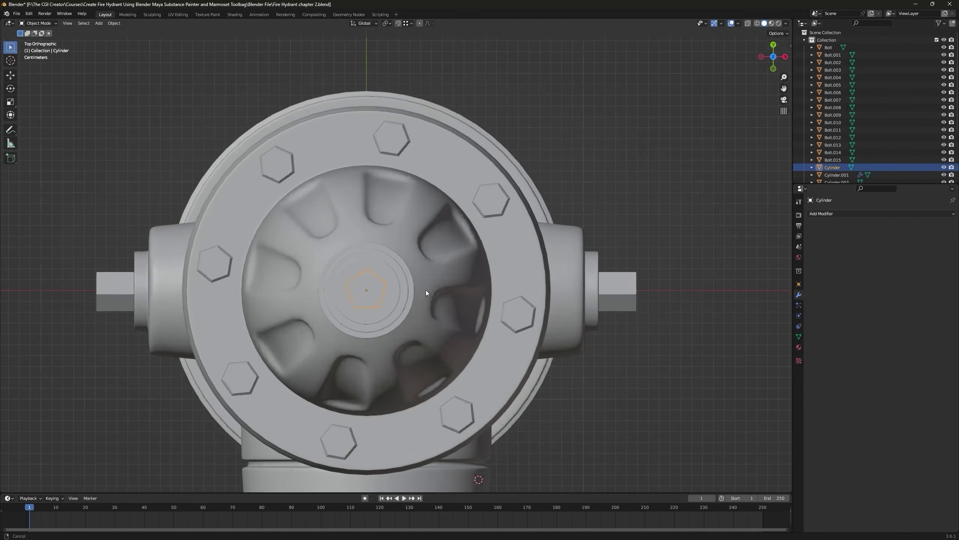
key("s")
left_click(449, 290)
- Check the enlarged nut against the stepped rings of the dome, deselect it and save the file
middle_click_drag(449, 289, 404, 206)
scroll(401, 261, "down", 2)
middle_click_drag(401, 261, 406, 323, "shift")
scroll(469, 223, "up", 3)
middle_click_drag(469, 223, 466, 210)
key("s")
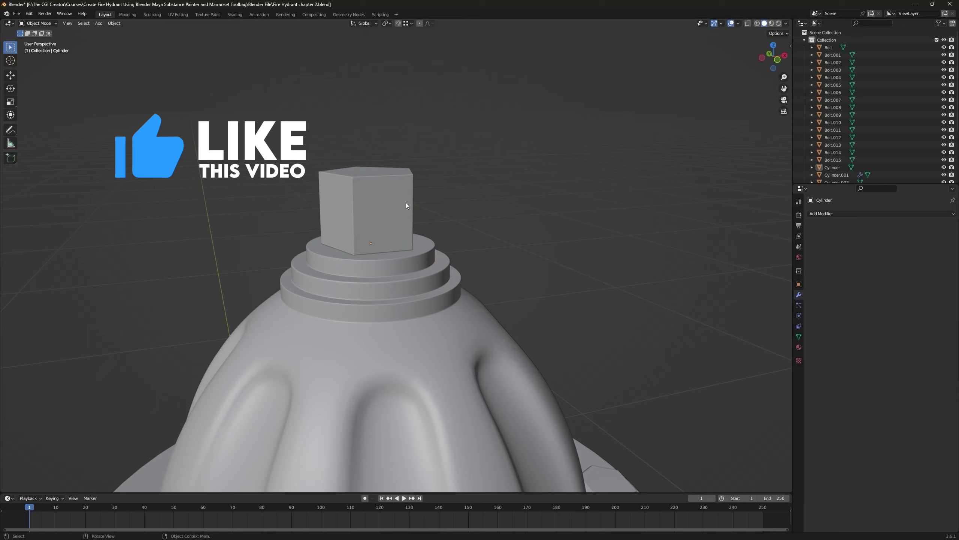
scroll(389, 242, "down", 4)
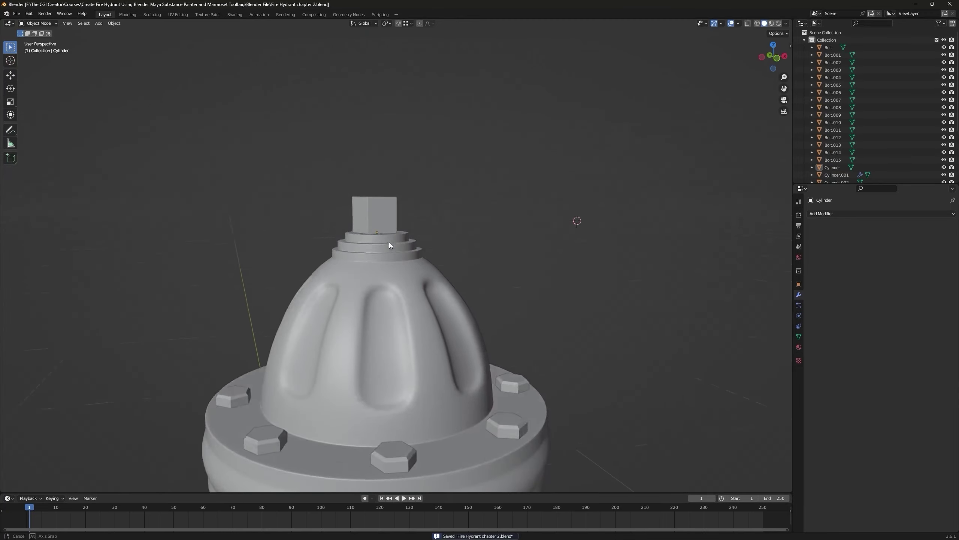
key("ctrl+s")
- Slide the edge loop on the front outlet's cap face outward toward the rim, leave mesh editing and save the file
scroll(387, 212, "down", 3)
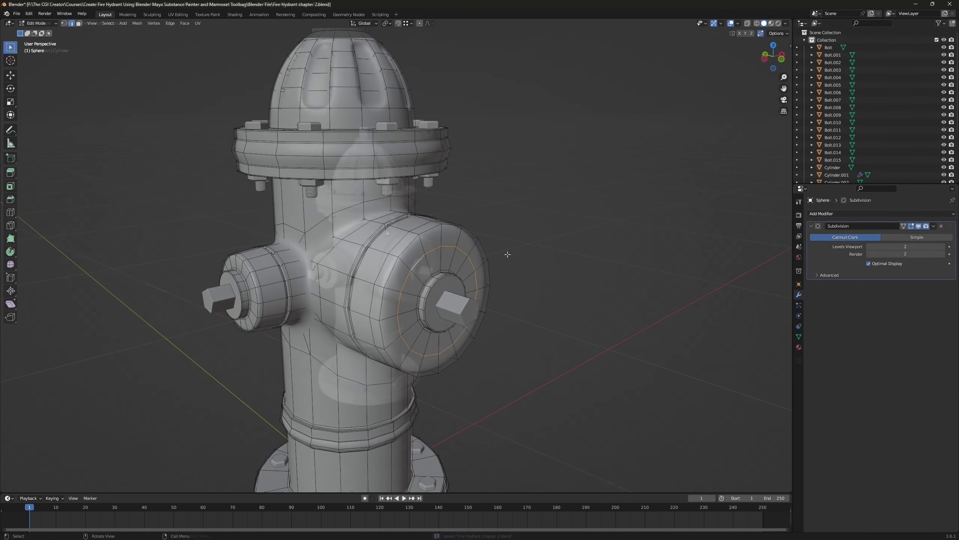
key("g")
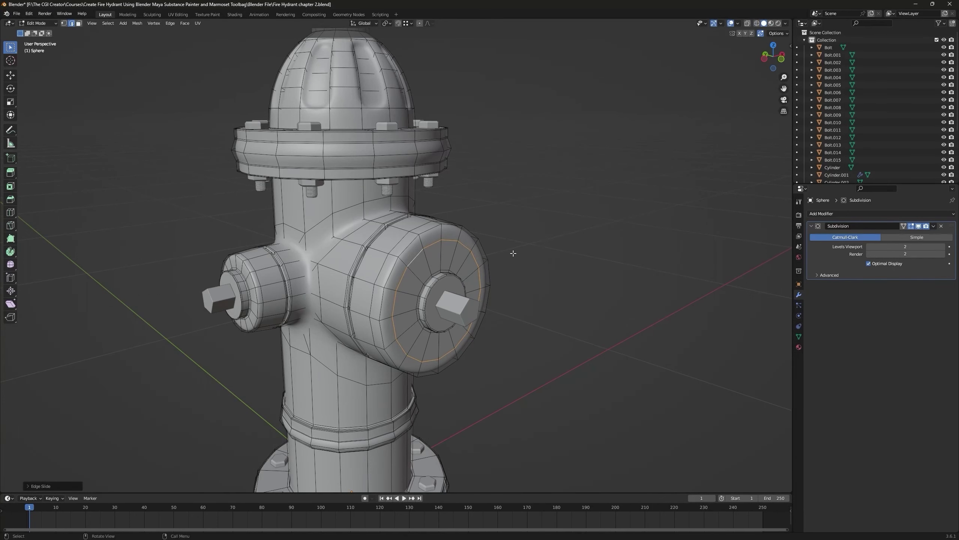
key("Tab")
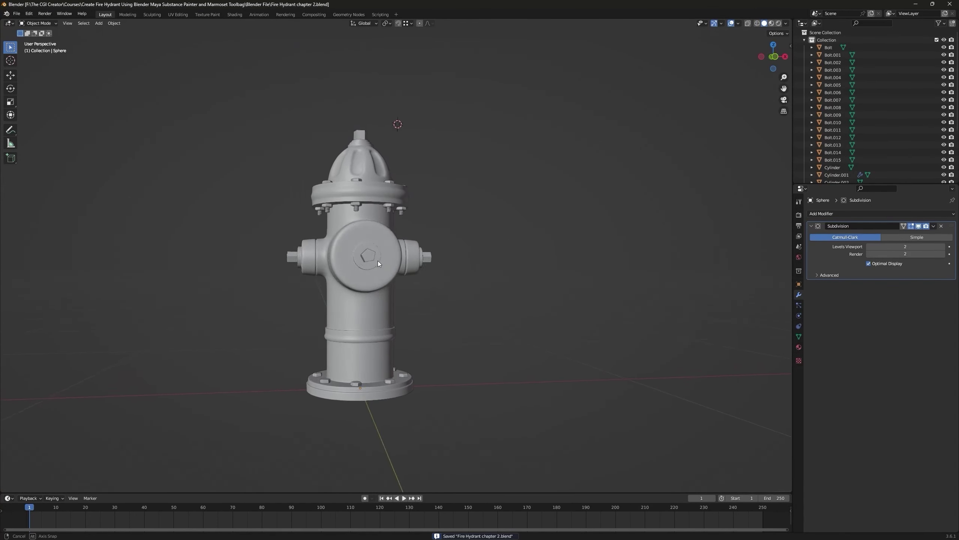
middle_click_drag(378, 262, 426, 280)
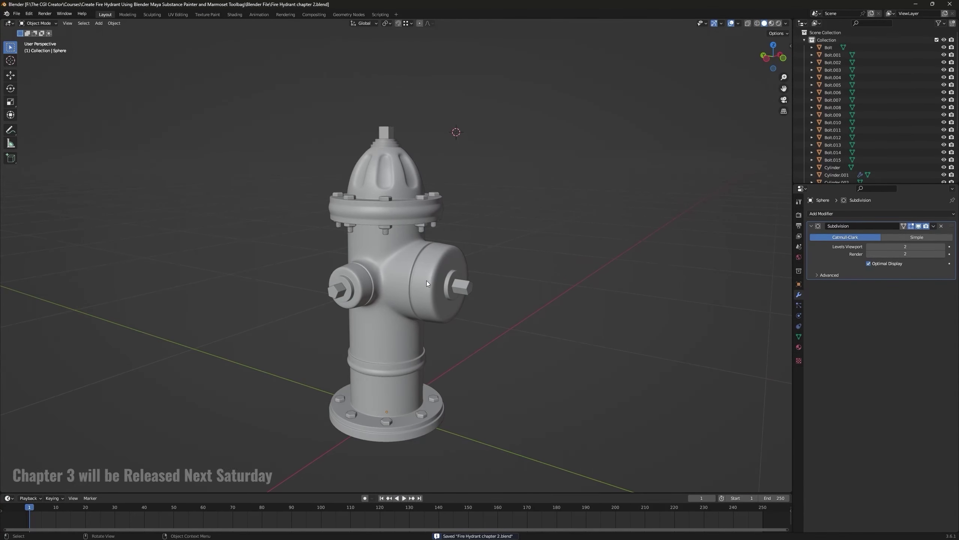